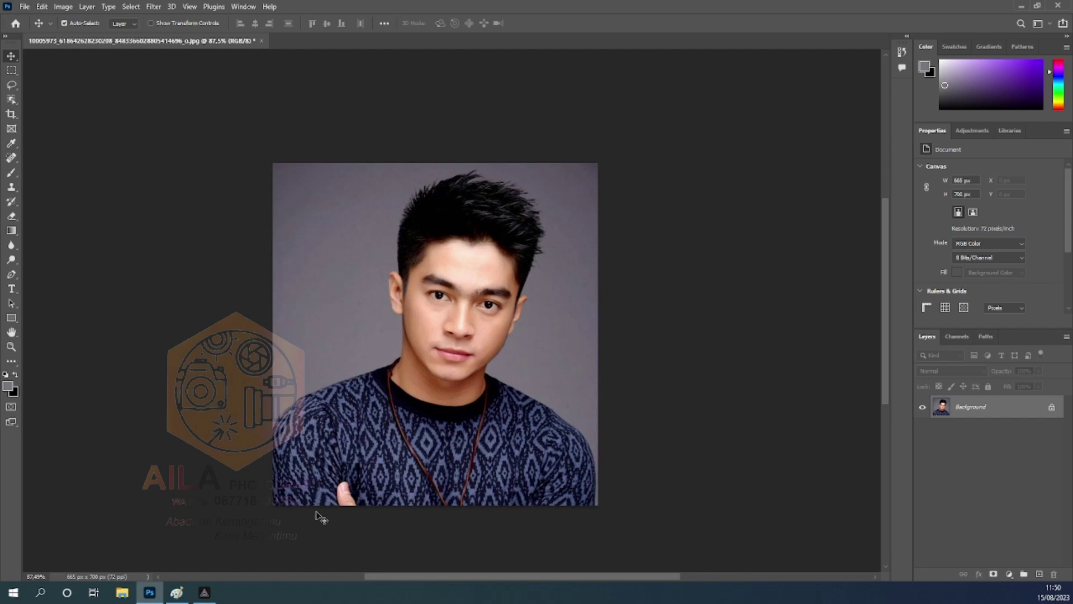
Select the man with the Object Selection Tool and copy him onto Layer 1
{"action": "right_click", "coordinate": [11, 99]}
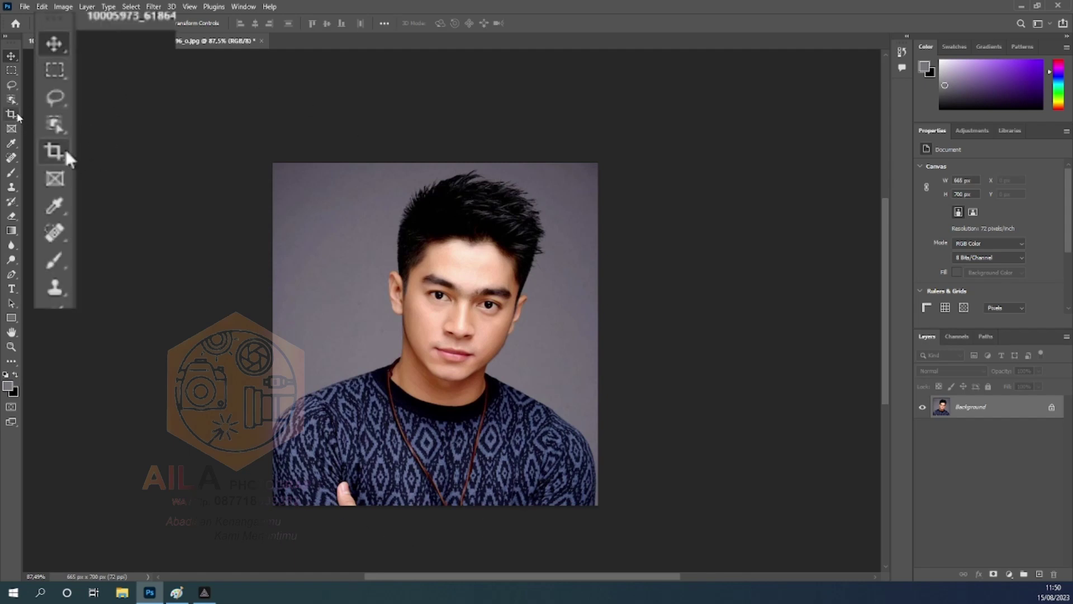
{"action": "left_click", "coordinate": [53, 142]}
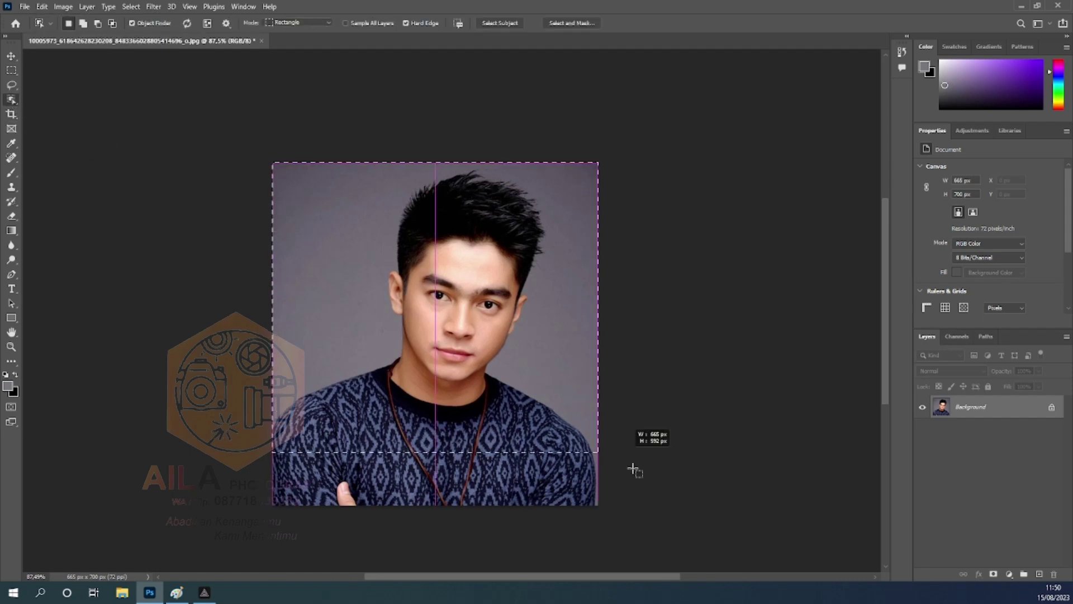
{"action": "left_click_drag", "start_coordinate": [273, 163], "coordinate": [659, 555]}
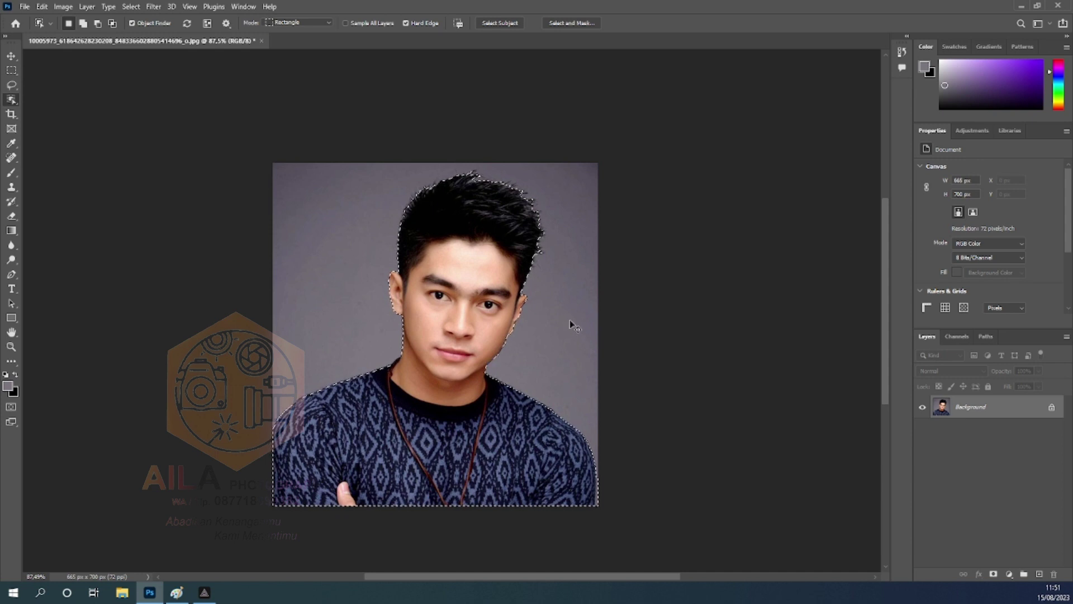
{"action": "key", "text": "ctrl+j"}
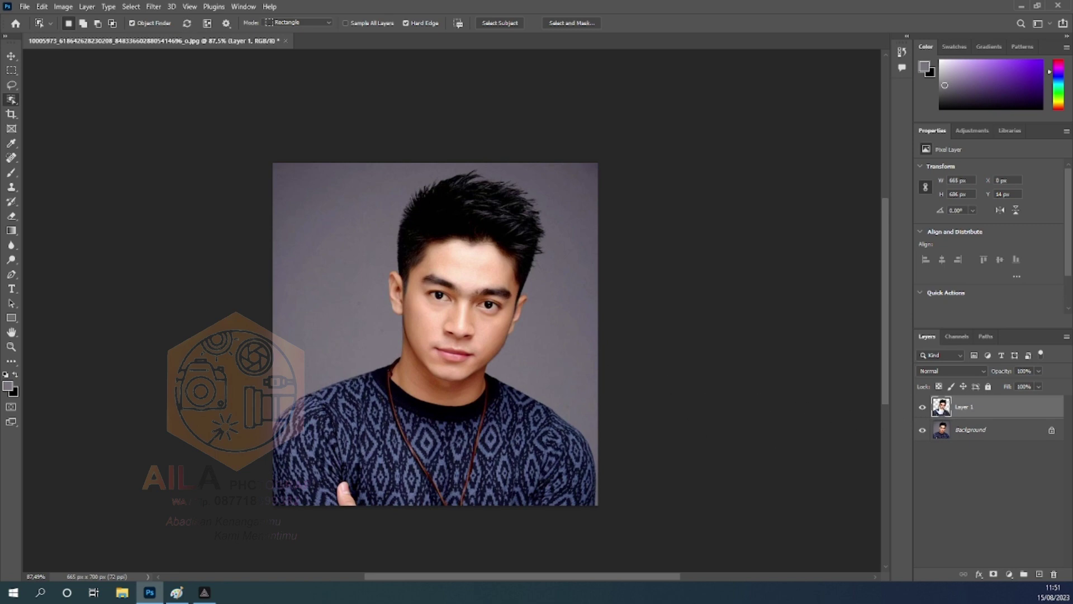
Load Layer 1's pixels as a selection and add a mask showing only the man
{"action": "right_click", "coordinate": [944, 412]}
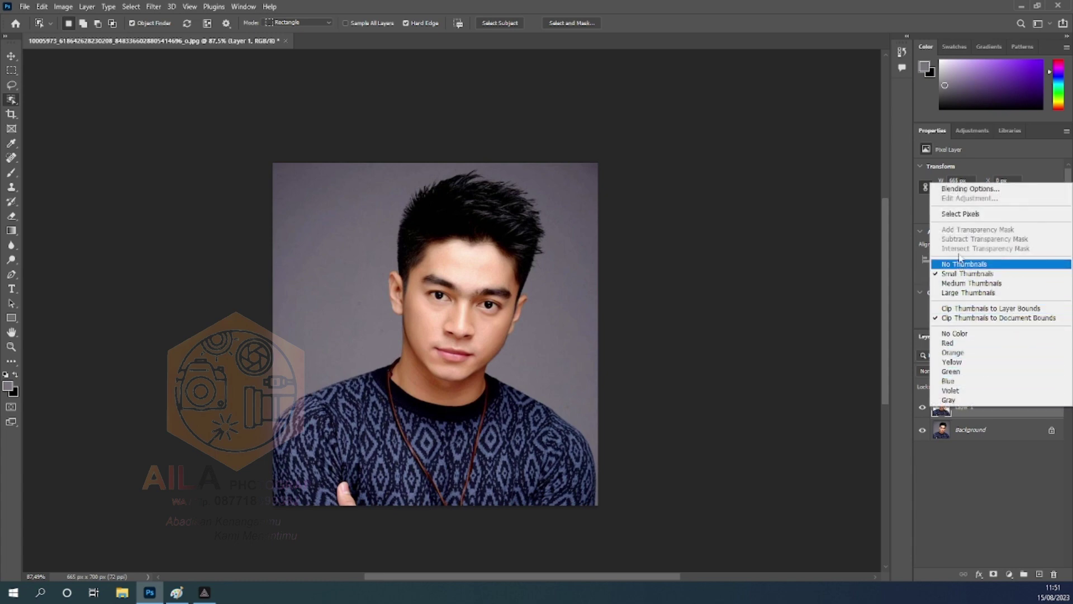
{"action": "left_click", "coordinate": [962, 214]}
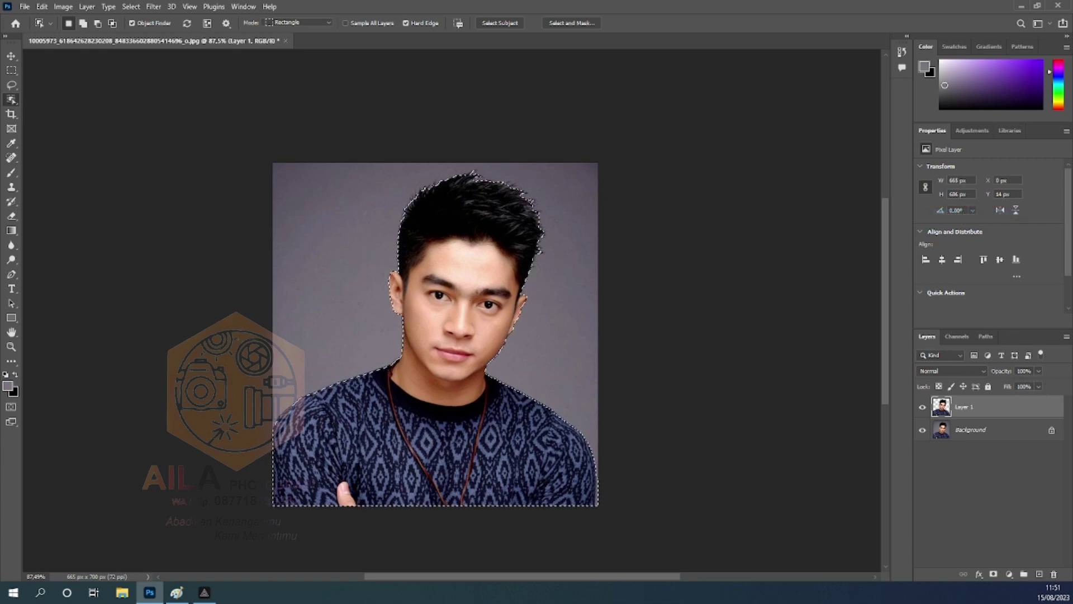
{"action": "left_click", "coordinate": [994, 575]}
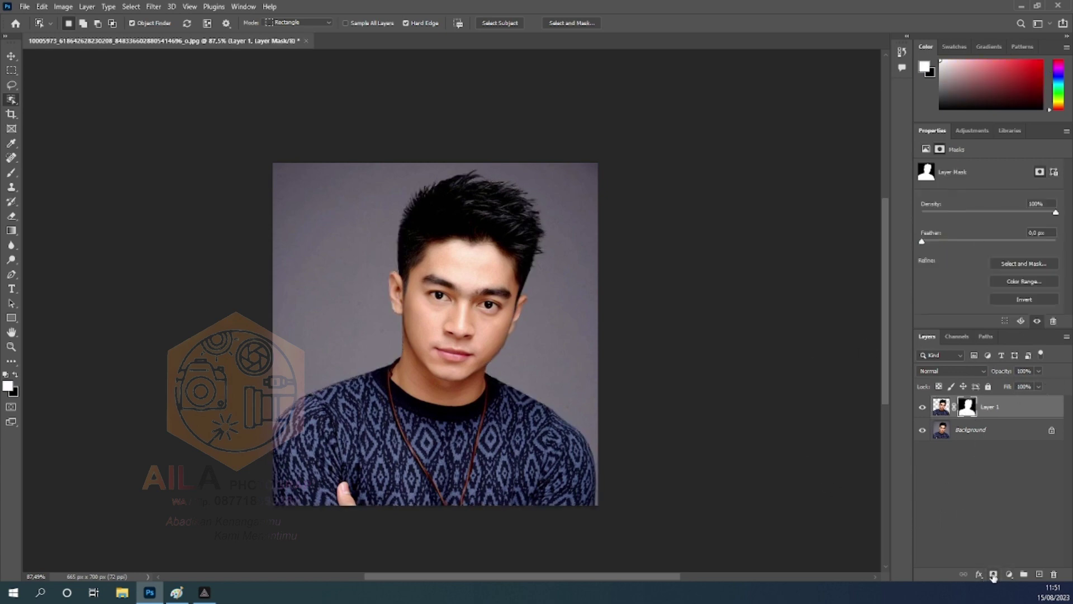
Fill the Background layer with black using the default colours swapped
{"action": "left_click", "coordinate": [979, 435]}
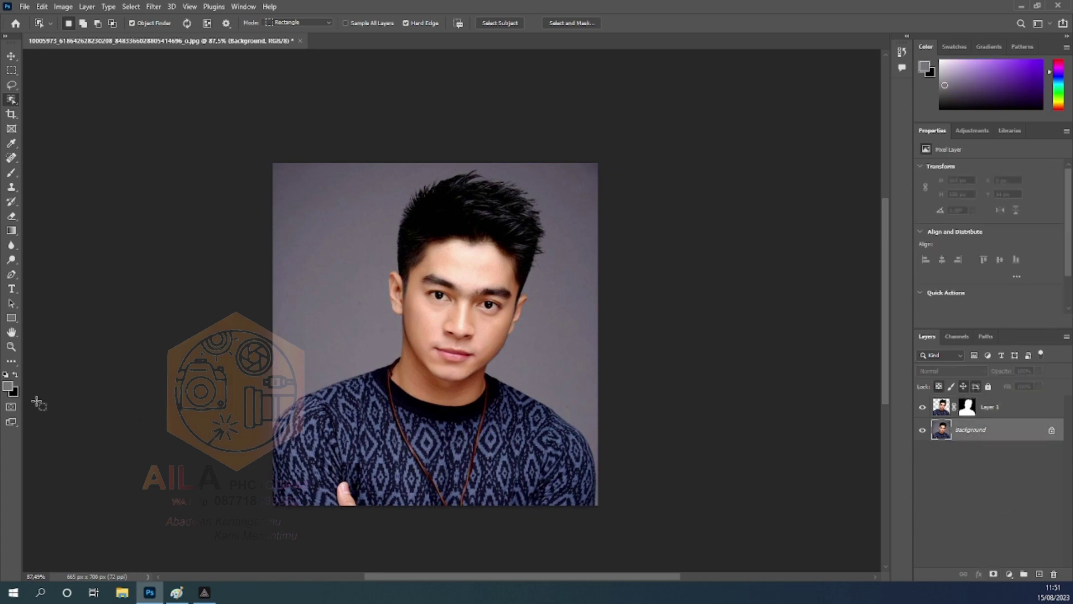
{"action": "left_click", "coordinate": [6, 375]}
{"action": "left_click", "coordinate": [17, 375]}
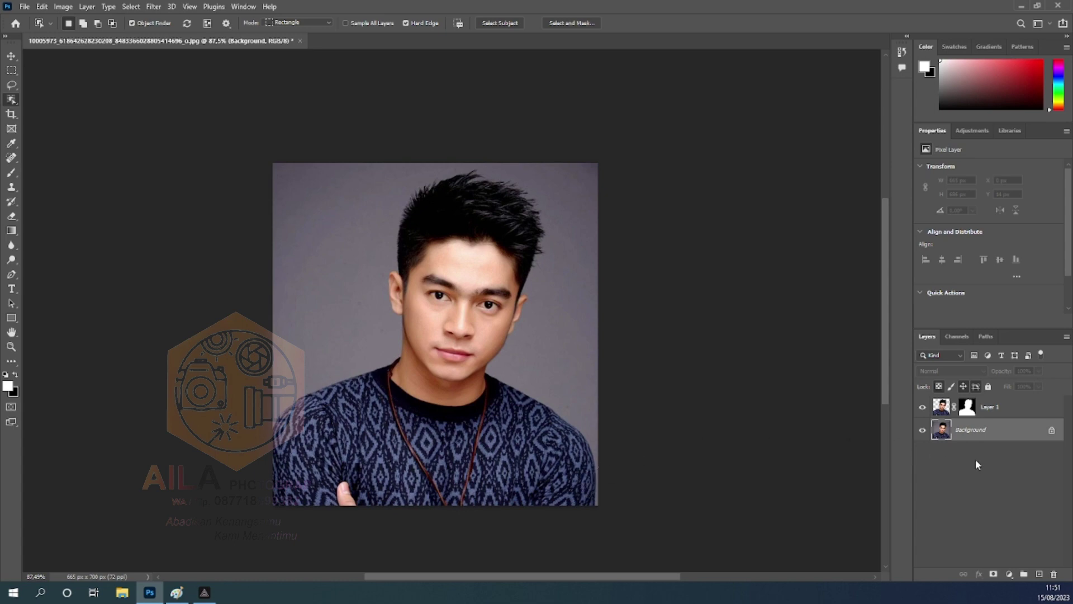
{"action": "key", "text": "ctrl+BackSpace"}
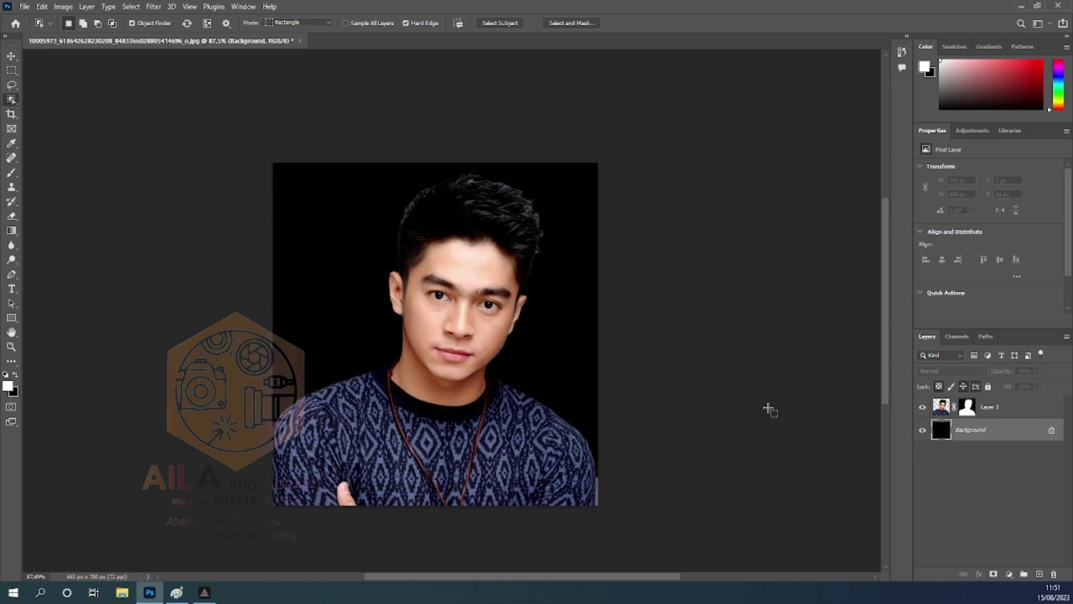
Zoom in to check the man against black, then target Layer 1's mask
{"action": "scroll", "coordinate": [575, 358], "scroll_direction": "up", "scroll_amount": 2}
{"action": "scroll", "coordinate": [559, 353], "scroll_direction": "up", "scroll_amount": 3}
{"action": "scroll", "coordinate": [531, 344], "scroll_direction": "up", "scroll_amount": 3}
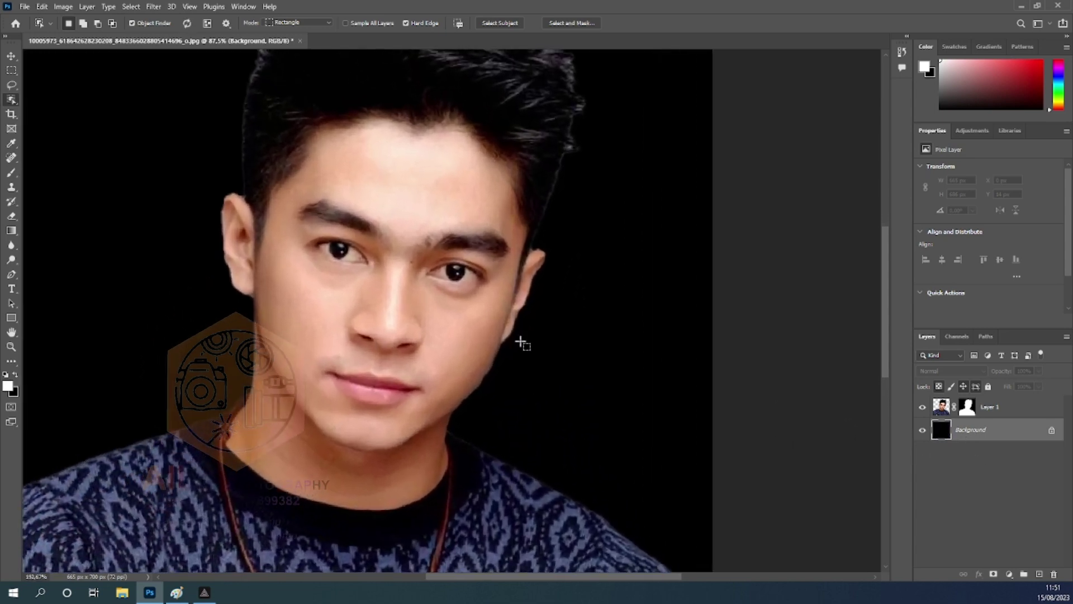
{"action": "scroll", "coordinate": [536, 356], "scroll_direction": "up", "scroll_amount": 2}
{"action": "key", "text": "v"}
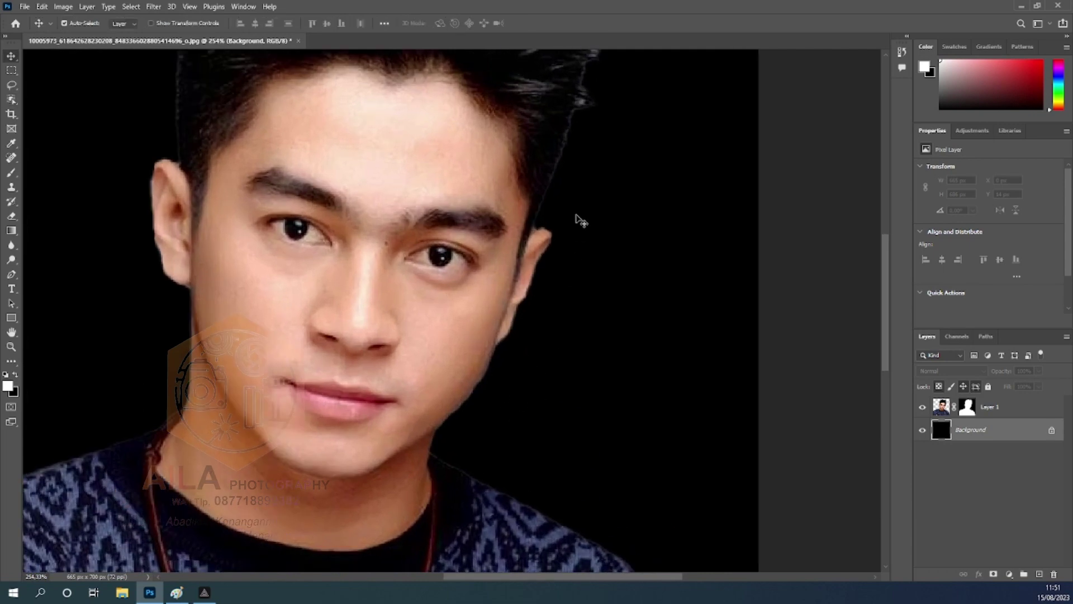
{"action": "scroll", "coordinate": [576, 184], "scroll_direction": "up", "scroll_amount": 1}
{"action": "scroll", "coordinate": [575, 140], "scroll_direction": "up", "scroll_amount": 1}
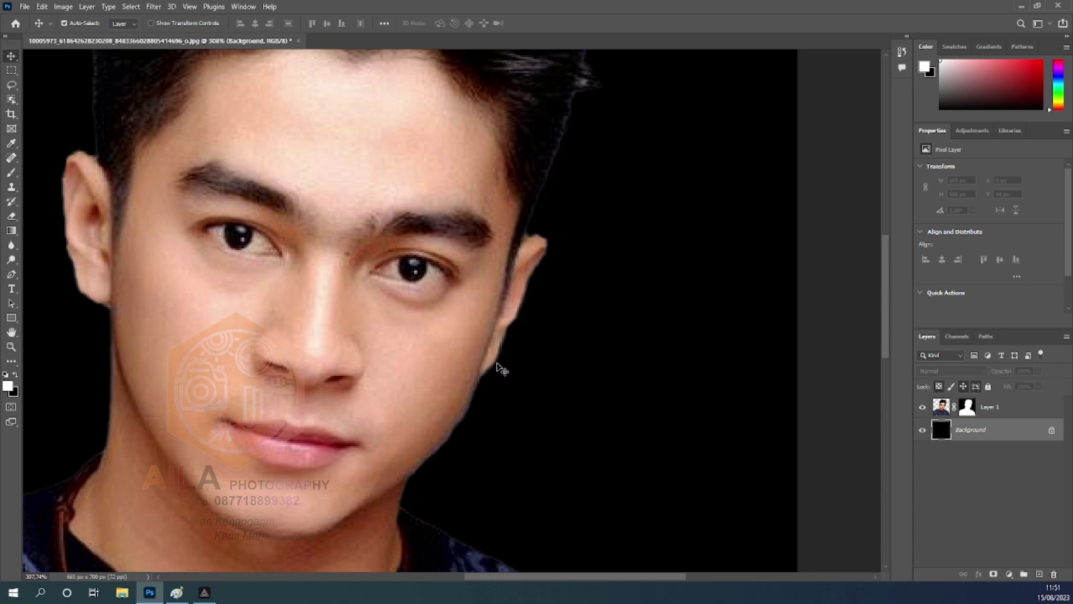
{"action": "scroll", "coordinate": [480, 413], "scroll_direction": "down", "scroll_amount": 2}
{"action": "scroll", "coordinate": [484, 205], "scroll_direction": "down", "scroll_amount": 1}
{"action": "scroll", "coordinate": [484, 205], "scroll_direction": "down", "scroll_amount": 1}
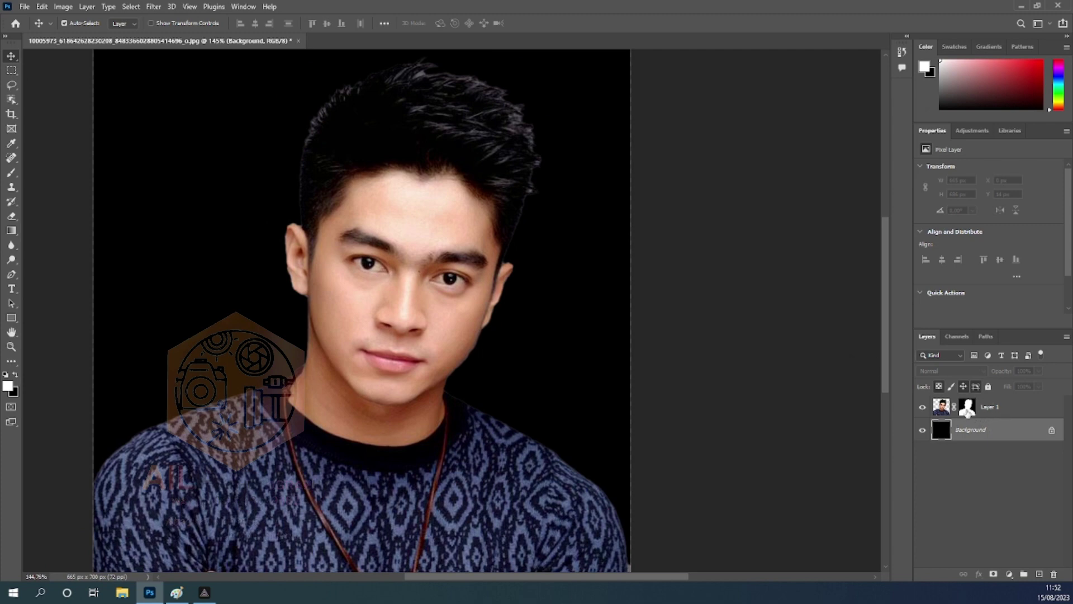
{"action": "left_click", "coordinate": [968, 408]}
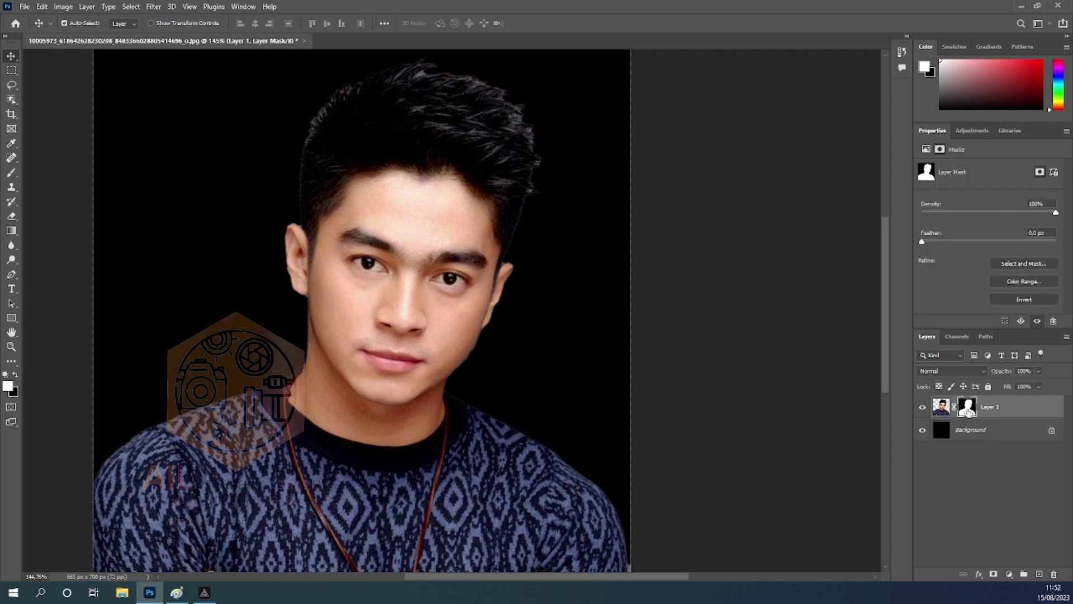
Apply Filter > Other > Minimum with a 1-pixel radius to the mask
{"action": "left_click", "coordinate": [153, 7]}
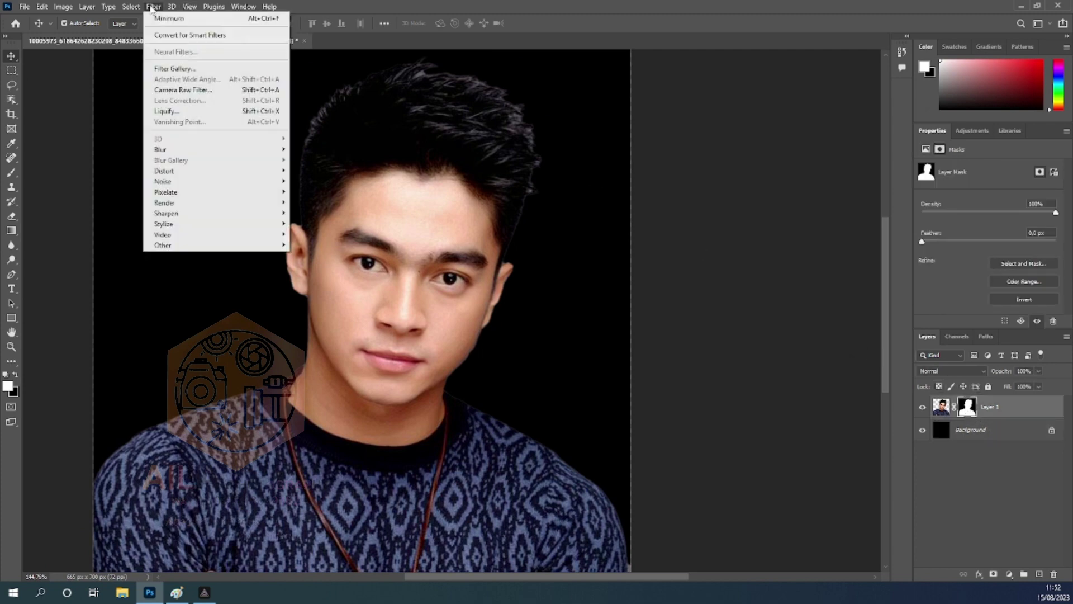
{"action": "mouse_move", "coordinate": [214, 245]}
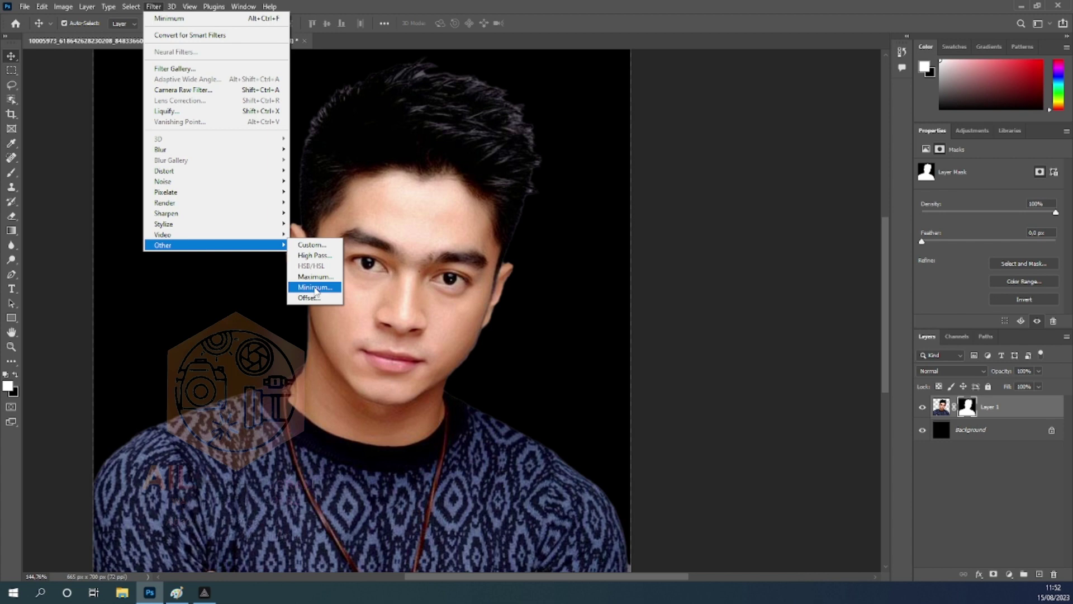
{"action": "left_click", "coordinate": [316, 287]}
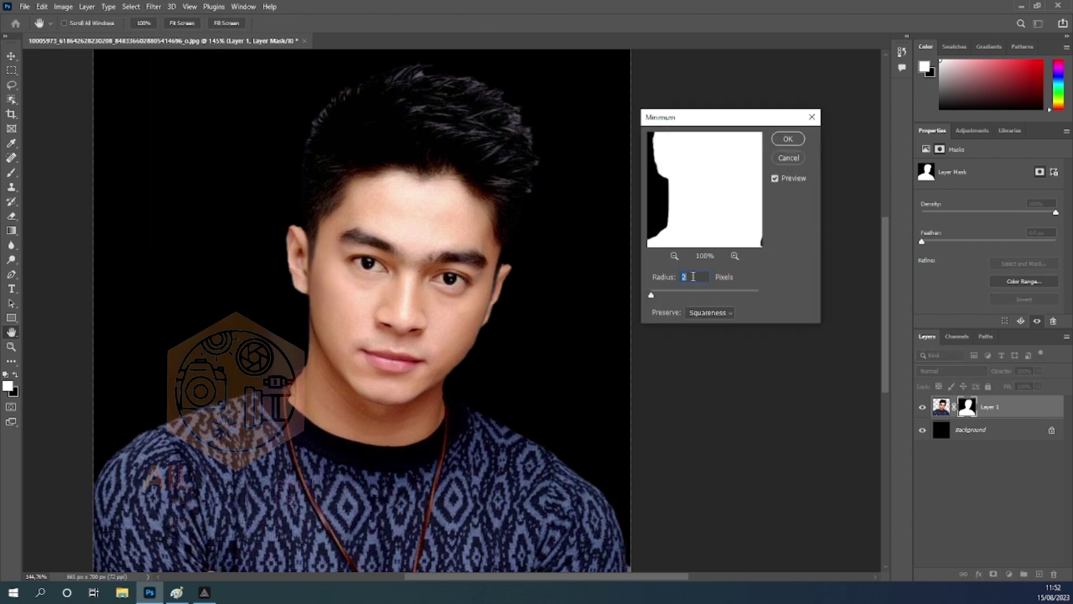
{"action": "key", "text": "Down"}
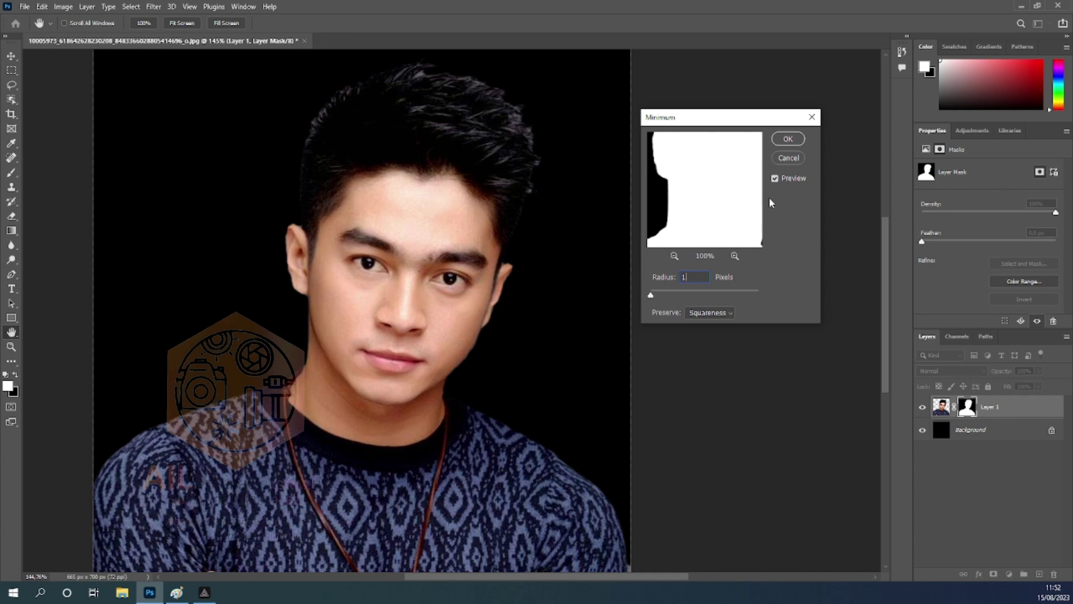
{"action": "left_click", "coordinate": [789, 139]}
Zoom in to inspect the tightened mask edges, then zoom back out to the whole portrait
{"action": "key", "text": "v"}
{"action": "scroll", "coordinate": [484, 359], "scroll_direction": "up", "scroll_amount": 2}
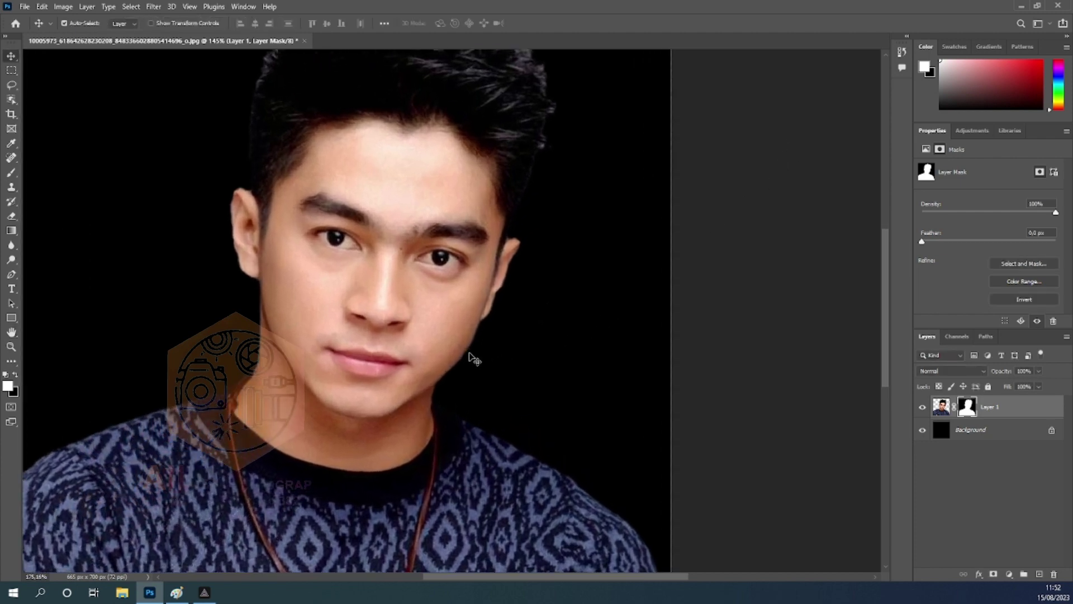
{"action": "scroll", "coordinate": [474, 359], "scroll_direction": "up", "scroll_amount": 2}
{"action": "scroll", "coordinate": [474, 359], "scroll_direction": "up", "scroll_amount": 2}
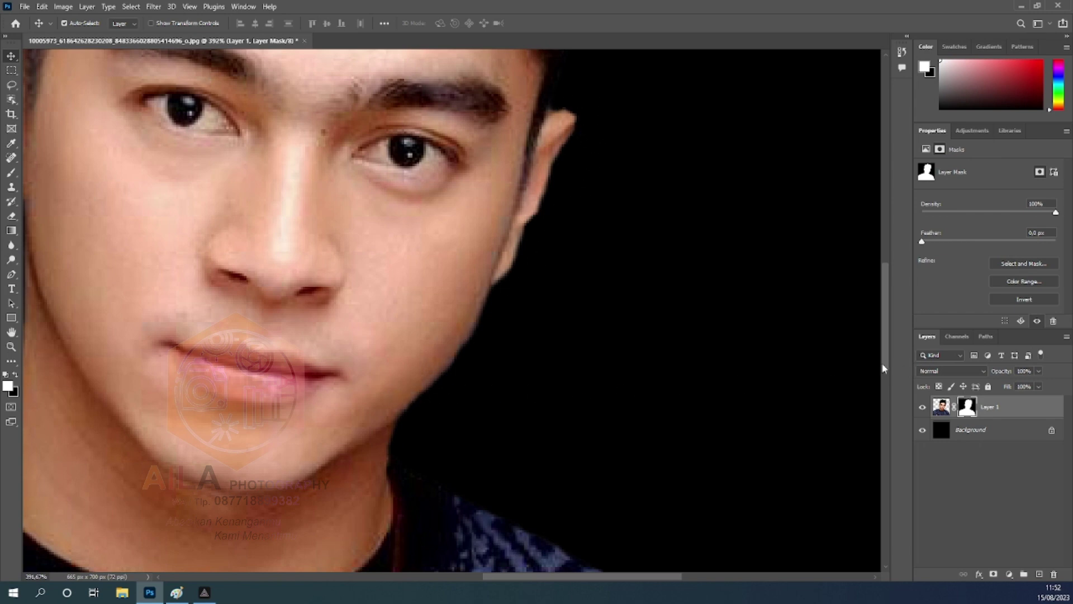
{"action": "scroll", "coordinate": [463, 371], "scroll_direction": "down", "scroll_amount": 1}
{"action": "scroll", "coordinate": [475, 371], "scroll_direction": "down", "scroll_amount": 2}
{"action": "scroll", "coordinate": [479, 367], "scroll_direction": "down", "scroll_amount": 1}
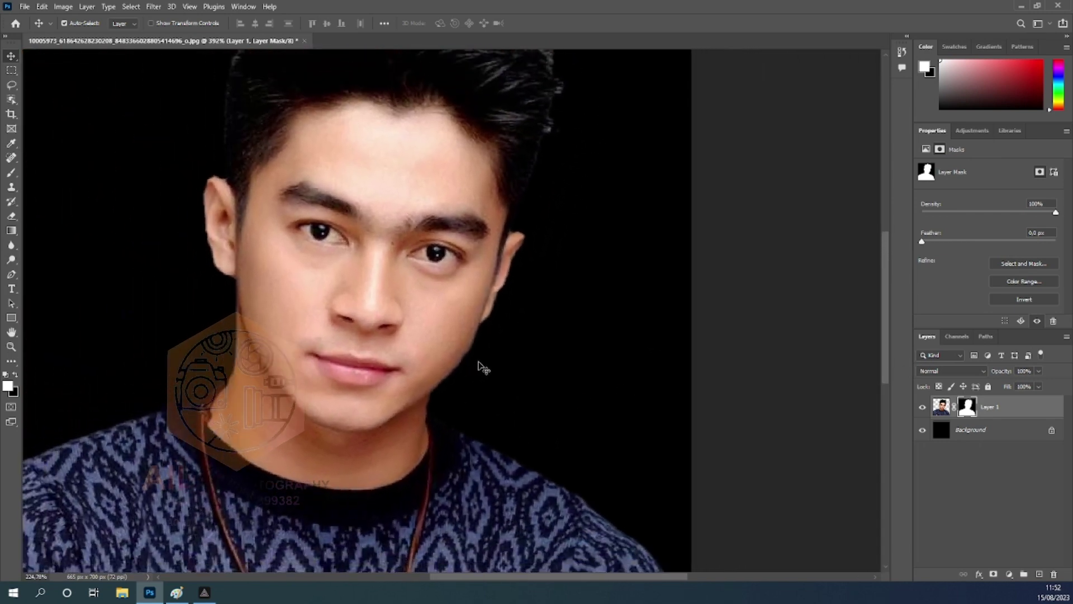
{"action": "scroll", "coordinate": [479, 367], "scroll_direction": "down", "scroll_amount": 2}
{"action": "scroll", "coordinate": [515, 347], "scroll_direction": "down", "scroll_amount": 2}
{"action": "scroll", "coordinate": [522, 352], "scroll_direction": "down", "scroll_amount": 1}
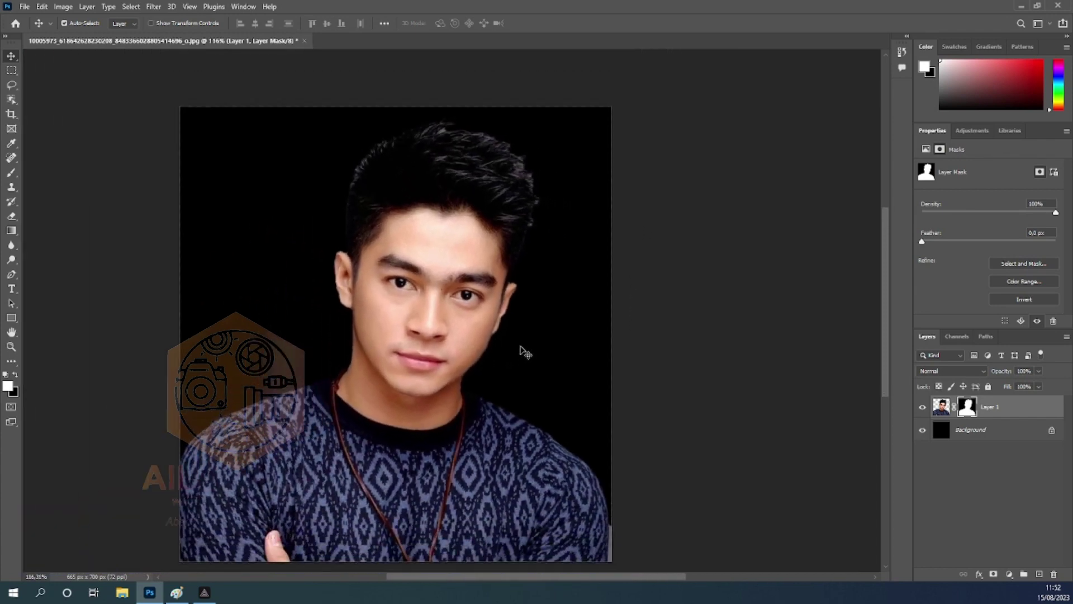
{"action": "scroll", "coordinate": [523, 351], "scroll_direction": "down", "scroll_amount": 1}
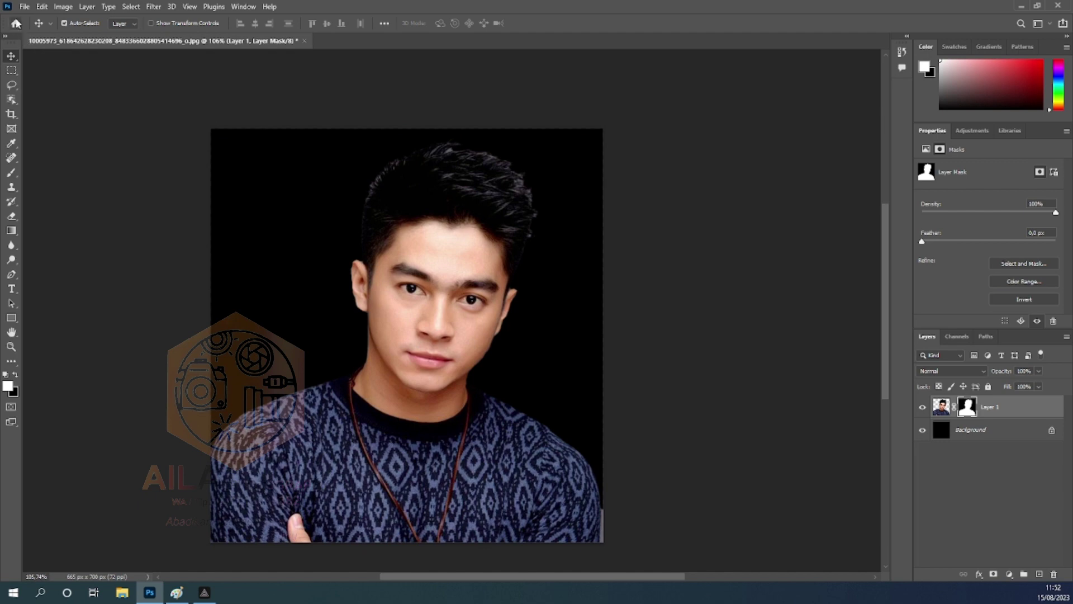
{"action": "left_click", "coordinate": [25, 7]}
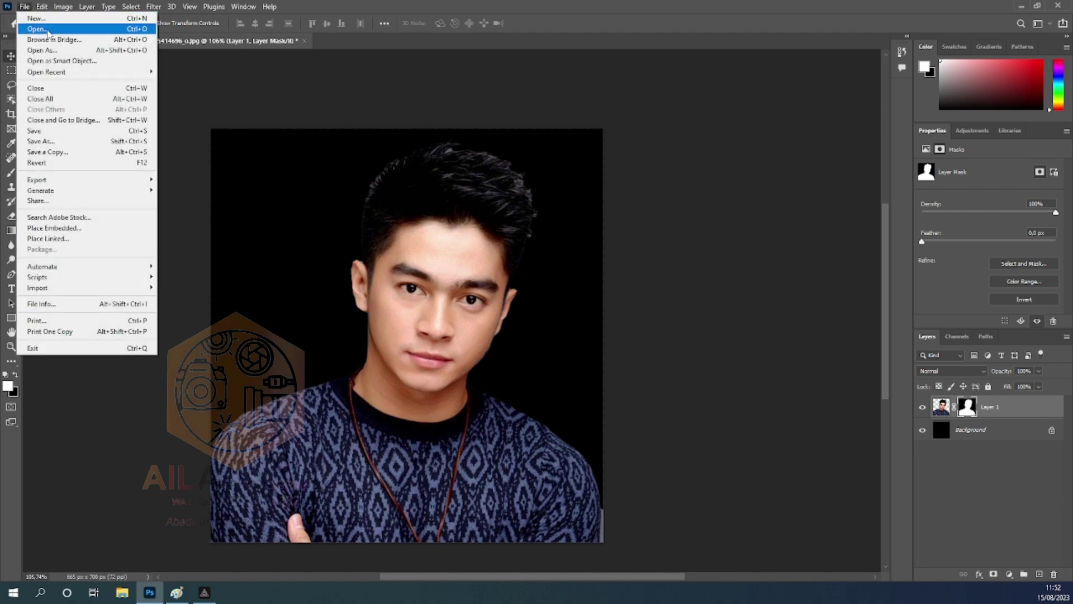
Open the forest background photo wp2775227vc.jpg
{"action": "left_click", "coordinate": [47, 29]}
{"action": "left_click", "coordinate": [307, 111]}
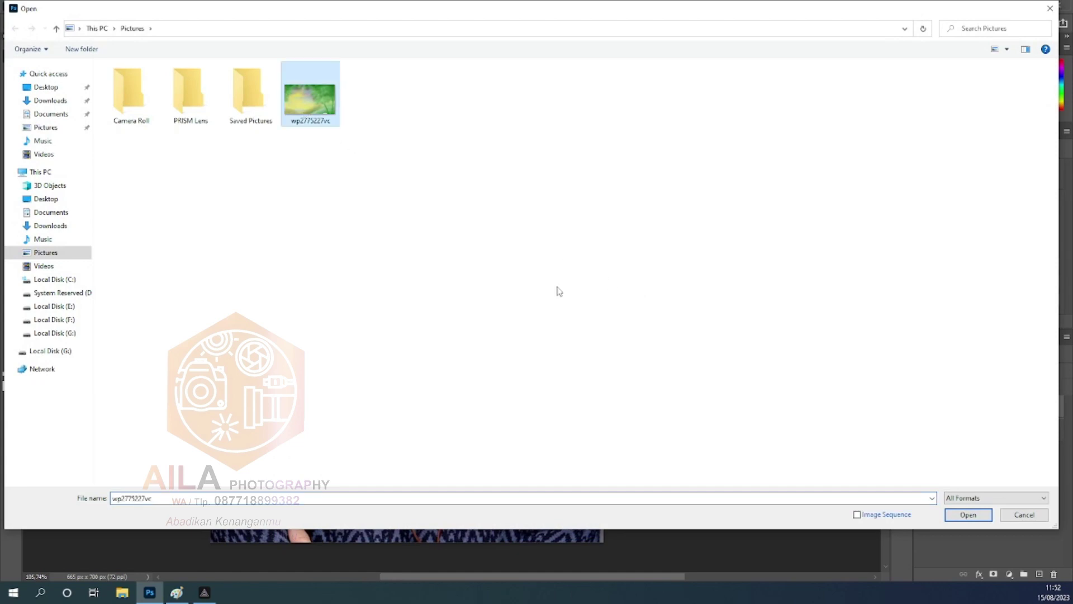
{"action": "left_click", "coordinate": [968, 514]}
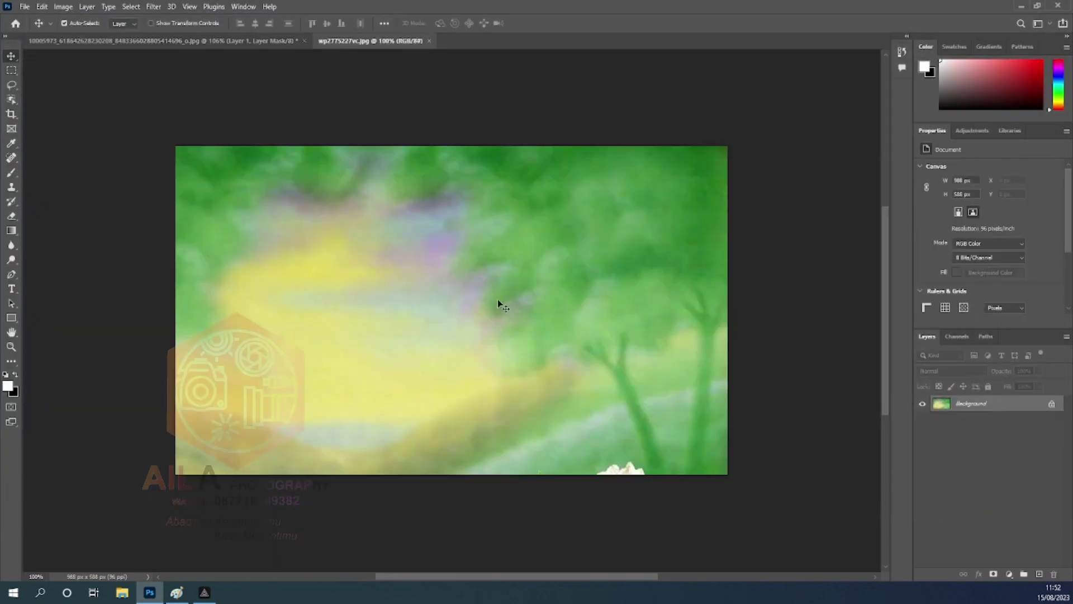
Select all of the forest photo, copy it, and close its document
{"action": "key", "text": "ctrl+a"}
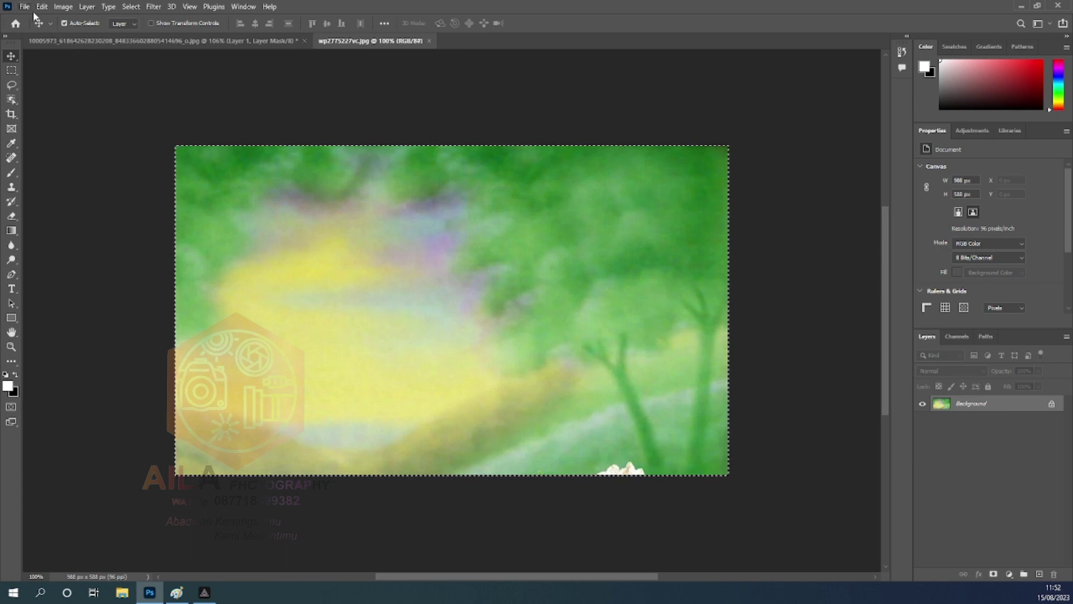
{"action": "left_click", "coordinate": [63, 6]}
{"action": "mouse_move", "coordinate": [131, 5]}
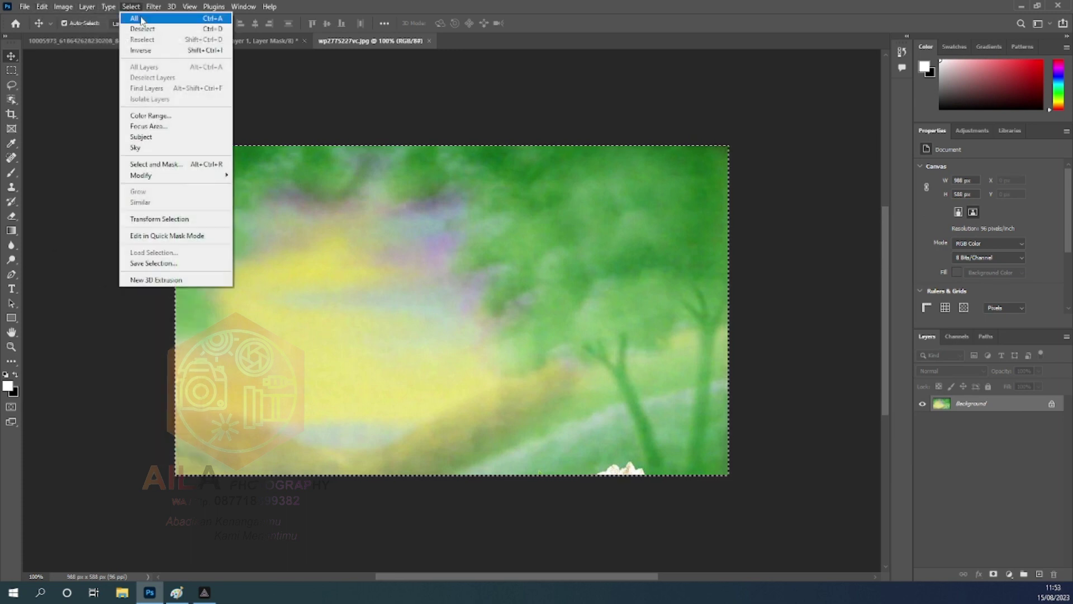
{"action": "left_click", "coordinate": [134, 18]}
{"action": "left_click", "coordinate": [42, 6]}
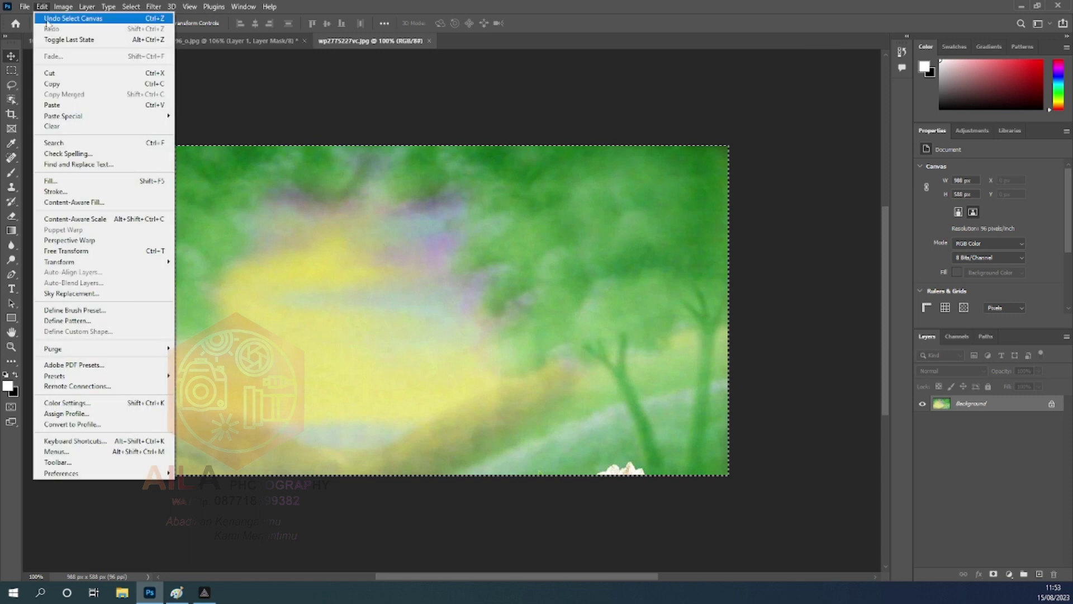
{"action": "left_click", "coordinate": [67, 85]}
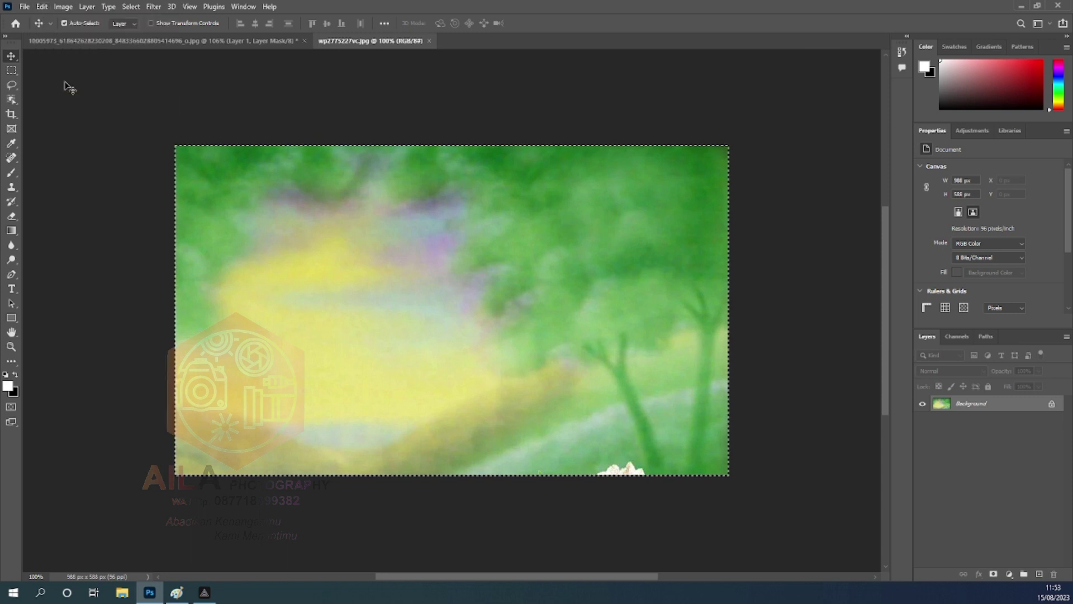
{"action": "left_click", "coordinate": [42, 7]}
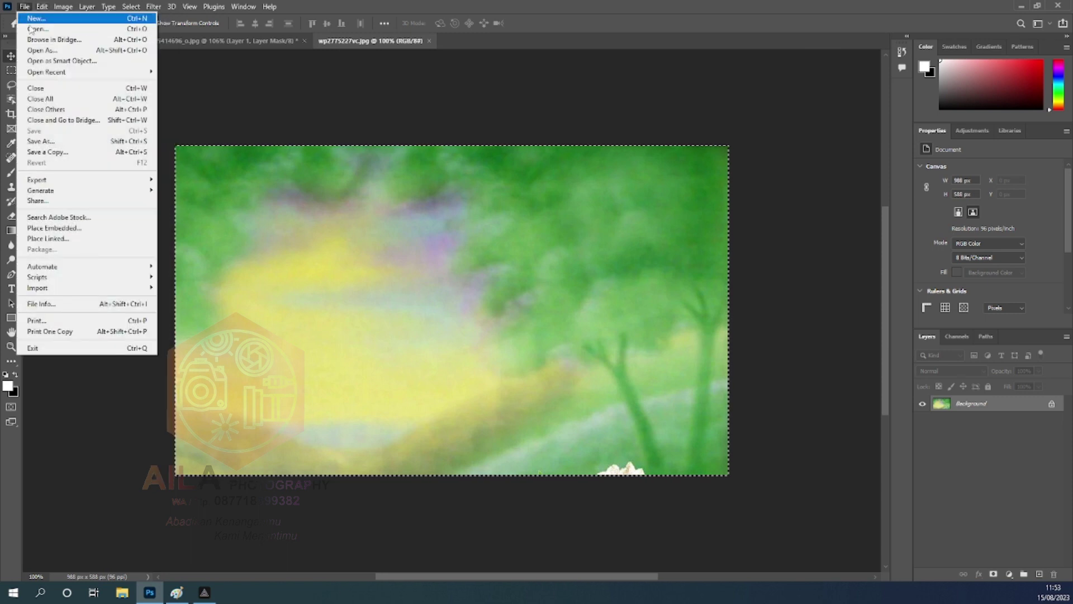
{"action": "left_click", "coordinate": [55, 85]}
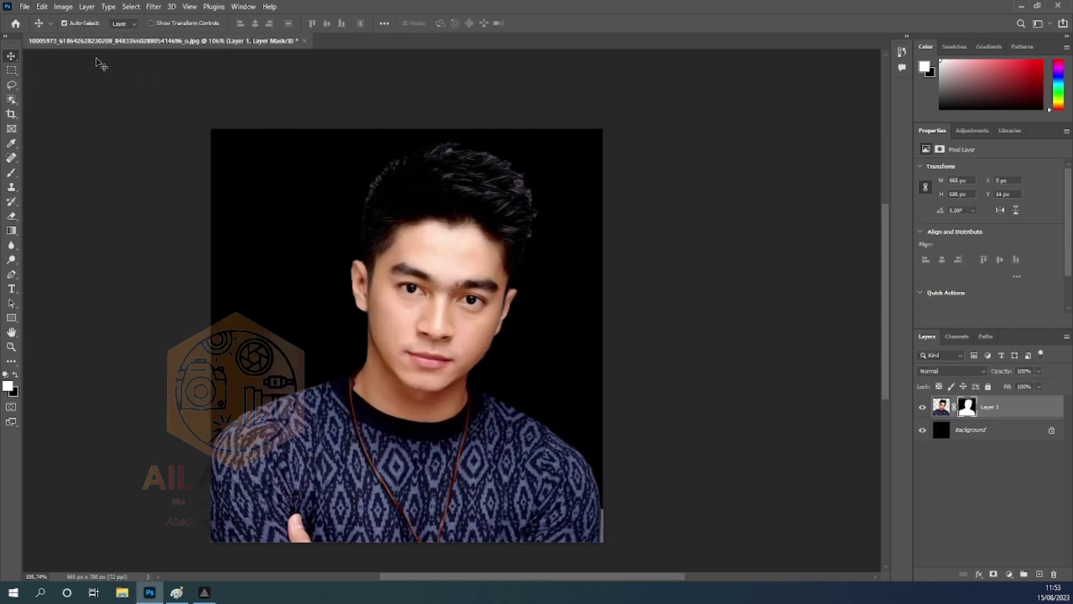
{"action": "left_click", "coordinate": [43, 7]}
Paste the forest photo as Layer 2 below Layer 1 and flip it horizontally
{"action": "left_click", "coordinate": [74, 107]}
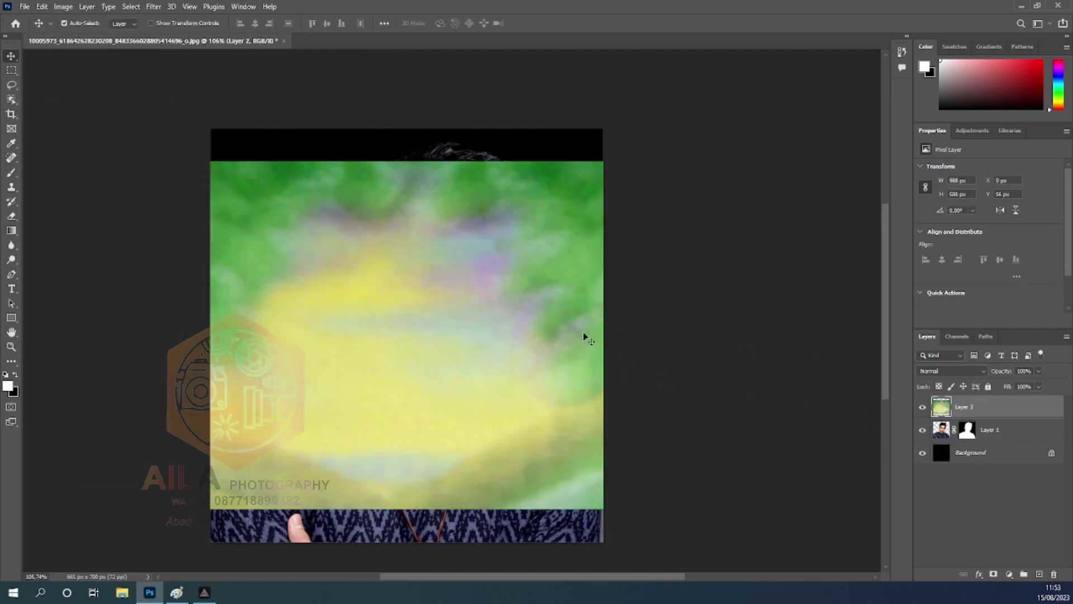
{"action": "left_click_drag", "start_coordinate": [978, 413], "coordinate": [1035, 439]}
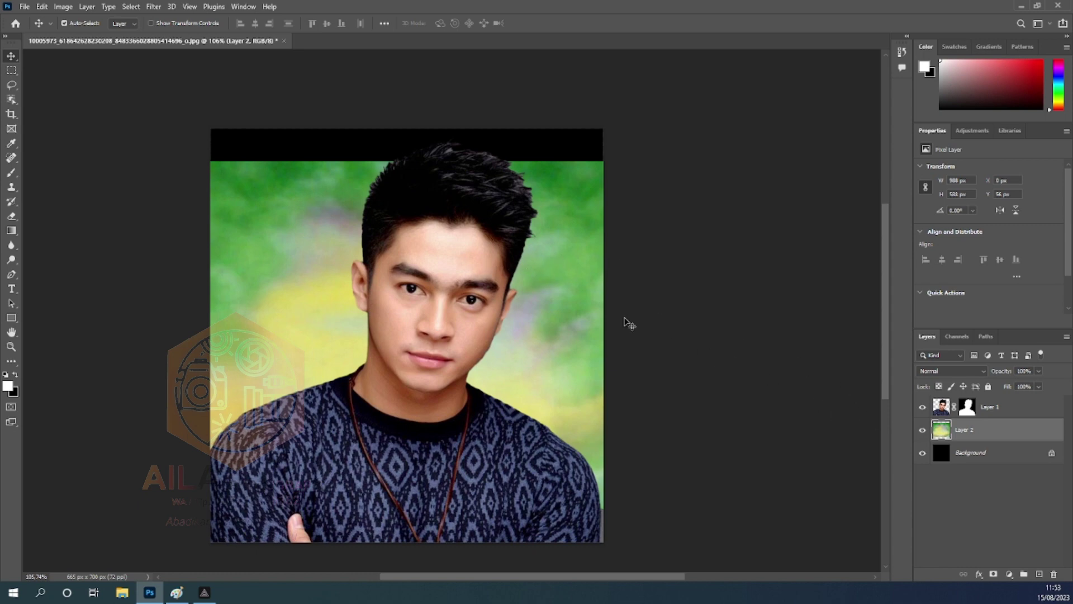
{"action": "key", "text": "ctrl+t"}
{"action": "left_click_drag", "start_coordinate": [578, 294], "coordinate": [510, 258]}
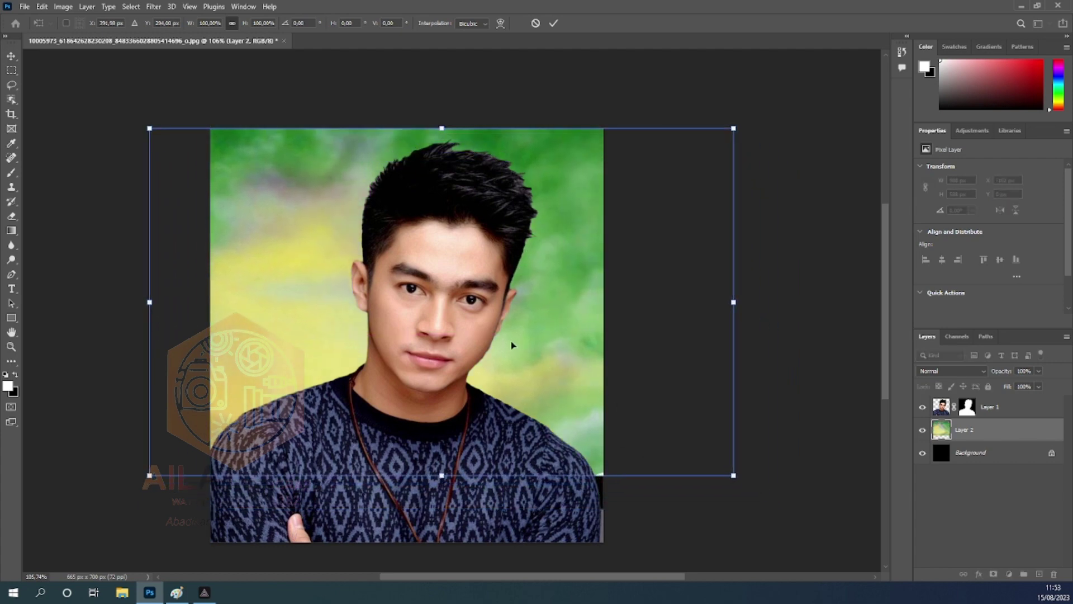
{"action": "right_click", "coordinate": [535, 320]}
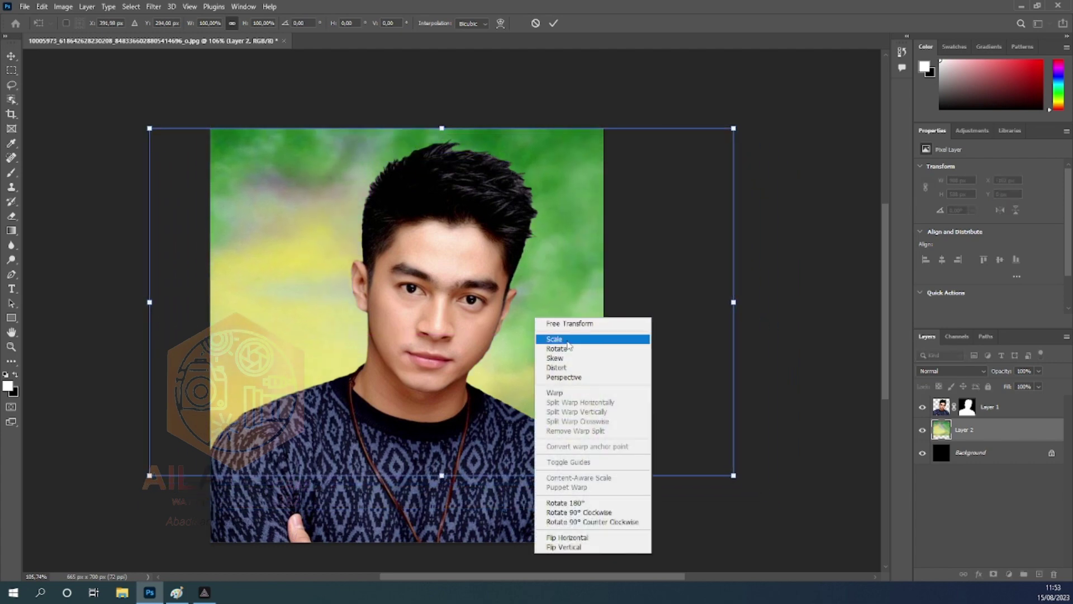
{"action": "left_click", "coordinate": [567, 537]}
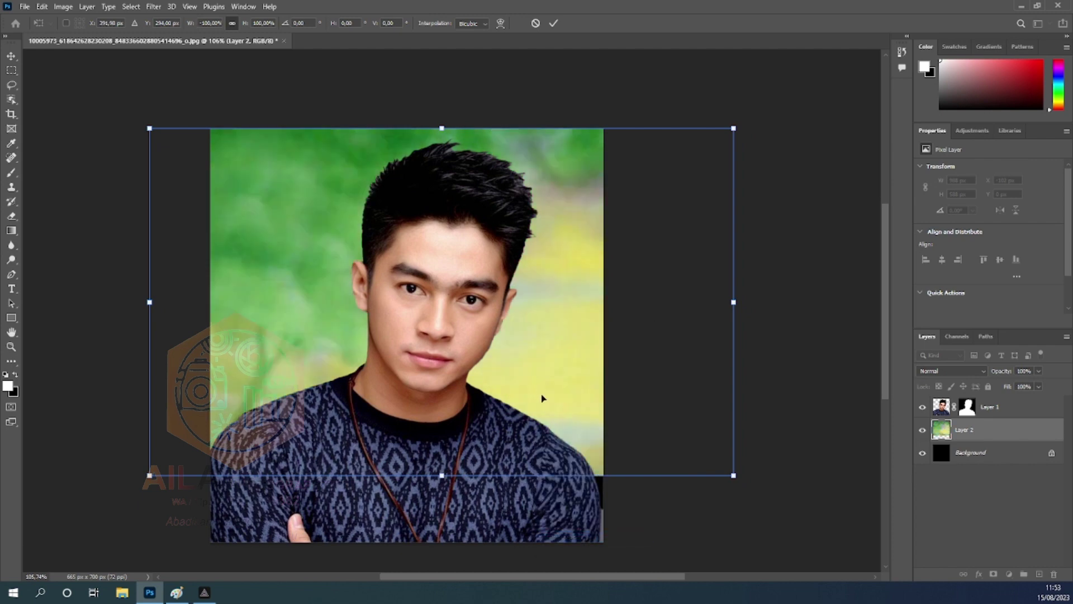
{"action": "mouse_move", "coordinate": [542, 395]}
{"action": "left_mouse_down"}
{"action": "mouse_move", "coordinate": [453, 375]}
{"action": "mouse_move", "coordinate": [510, 373]}
{"action": "left_mouse_up"}
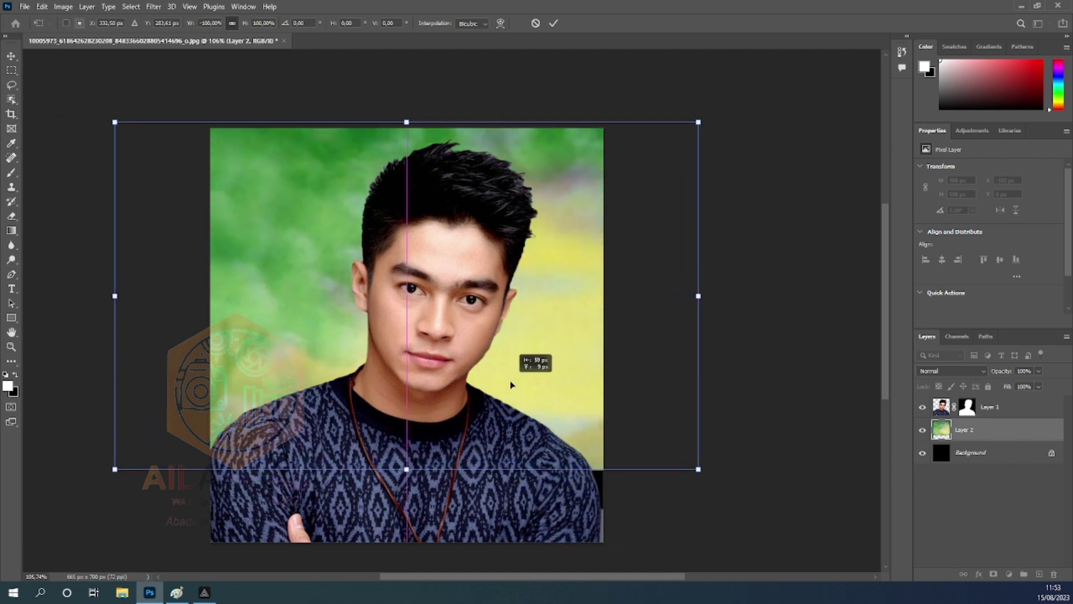
{"action": "key", "text": "Return"}
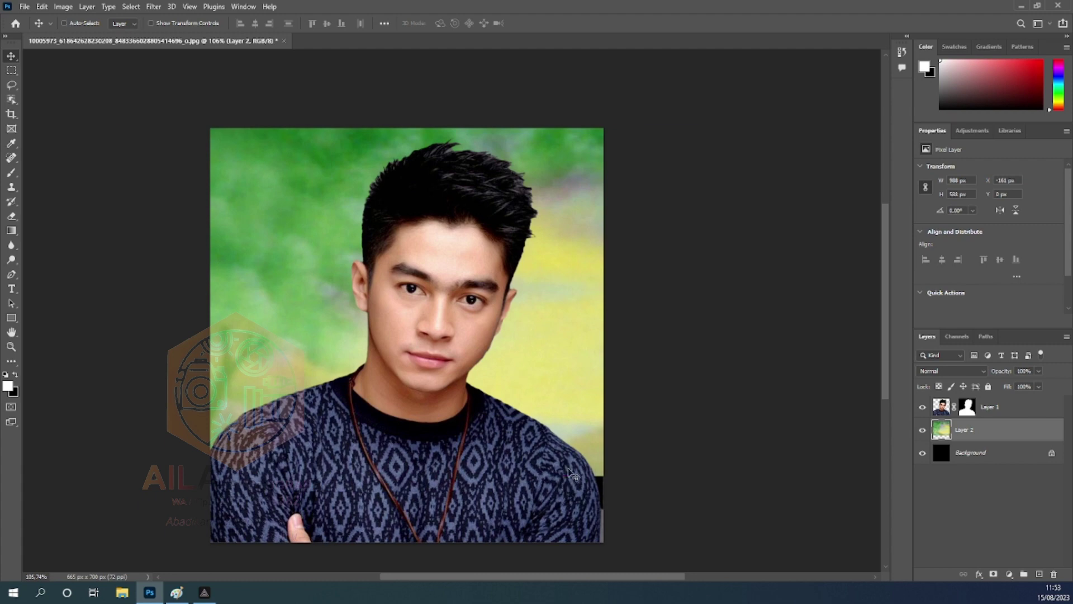
Enlarge the forest backdrop to fill the canvas and nudge it slightly right
{"action": "key", "text": "ctrl+t"}
{"action": "left_click_drag", "start_coordinate": [417, 480], "coordinate": [424, 545]}
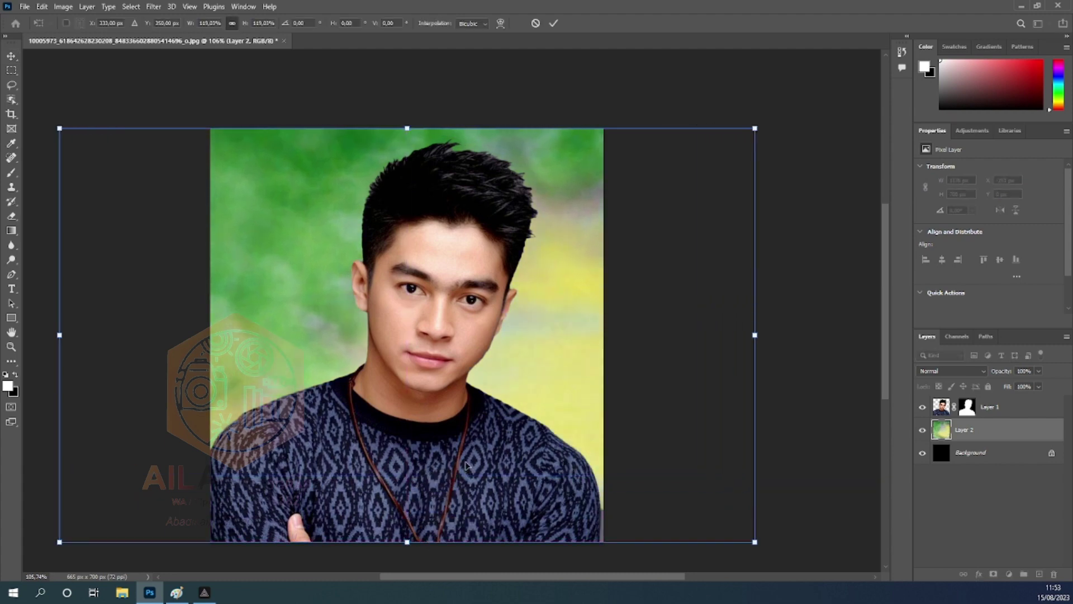
{"action": "key", "text": "Return"}
{"action": "left_click_drag", "start_coordinate": [551, 314], "coordinate": [585, 302]}
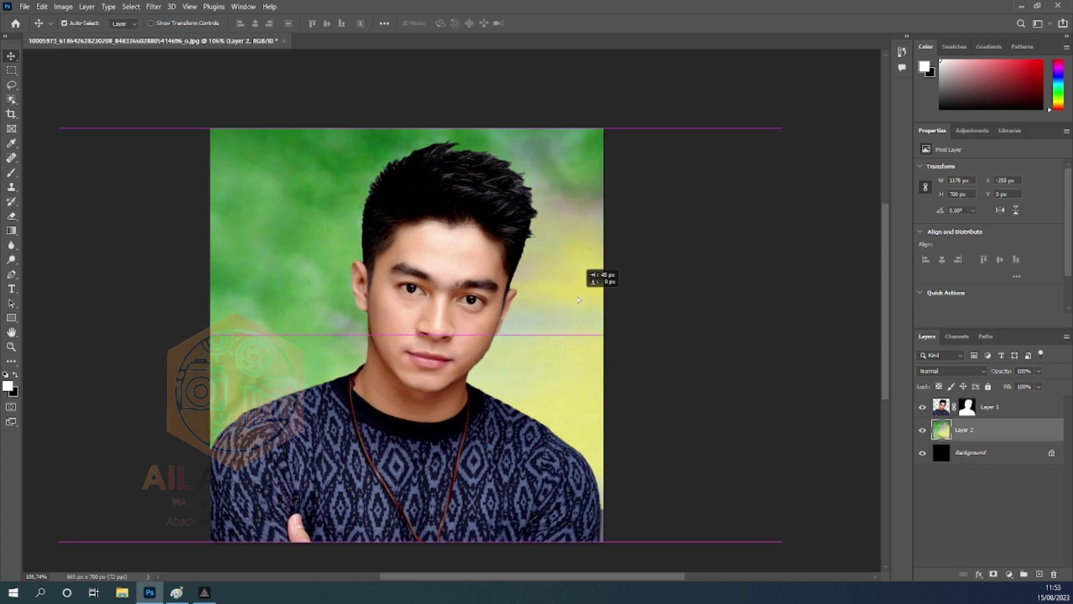
Shift the portrait layer's midtones toward blue with Color Balance
{"action": "scroll", "coordinate": [510, 240], "scroll_direction": "up", "scroll_amount": 3}
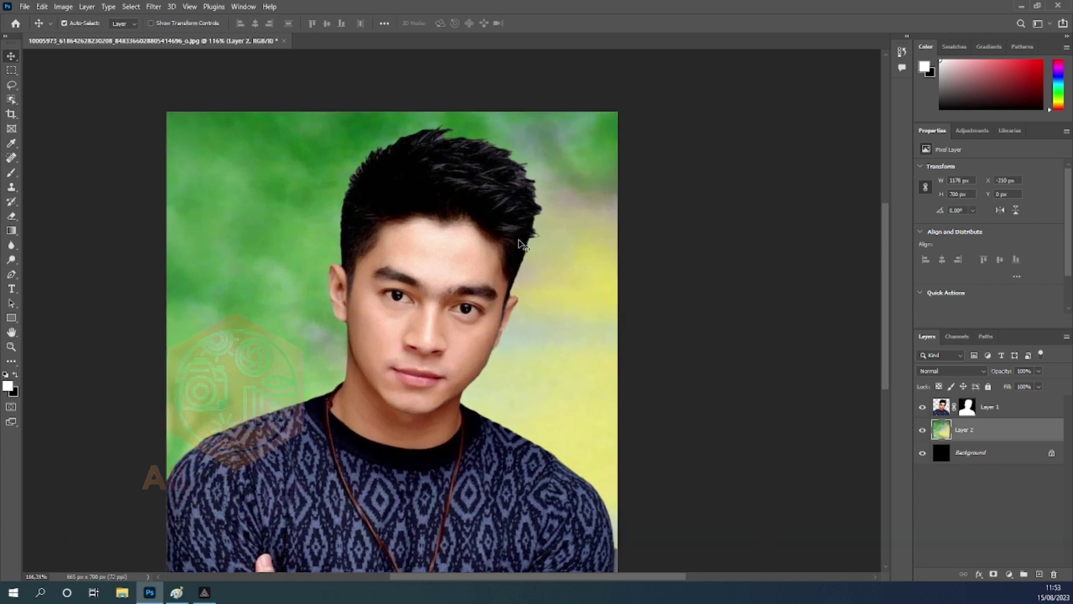
{"action": "left_click", "coordinate": [941, 407]}
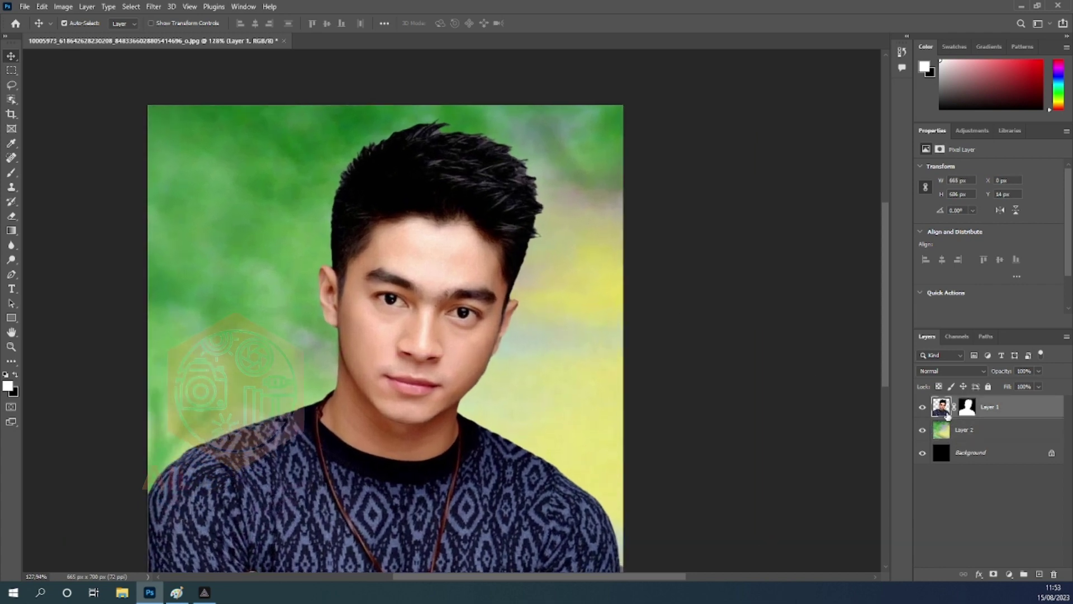
{"action": "scroll", "coordinate": [478, 308], "scroll_direction": "down", "scroll_amount": 1}
{"action": "scroll", "coordinate": [478, 309], "scroll_direction": "down", "scroll_amount": 2}
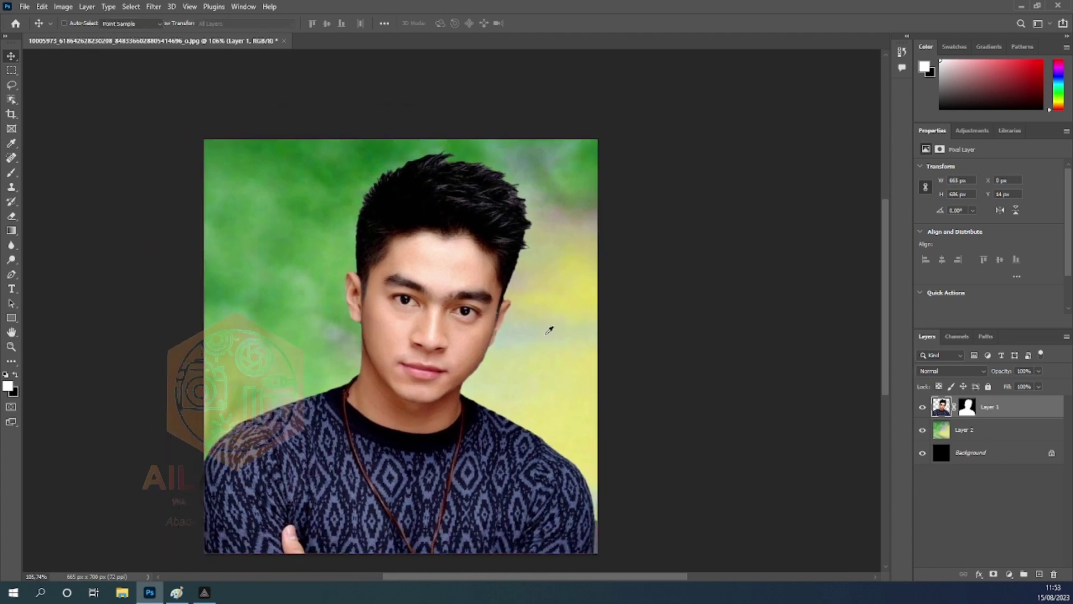
{"action": "key", "text": "ctrl+b"}
{"action": "left_click_drag", "start_coordinate": [638, 199], "coordinate": [619, 170]}
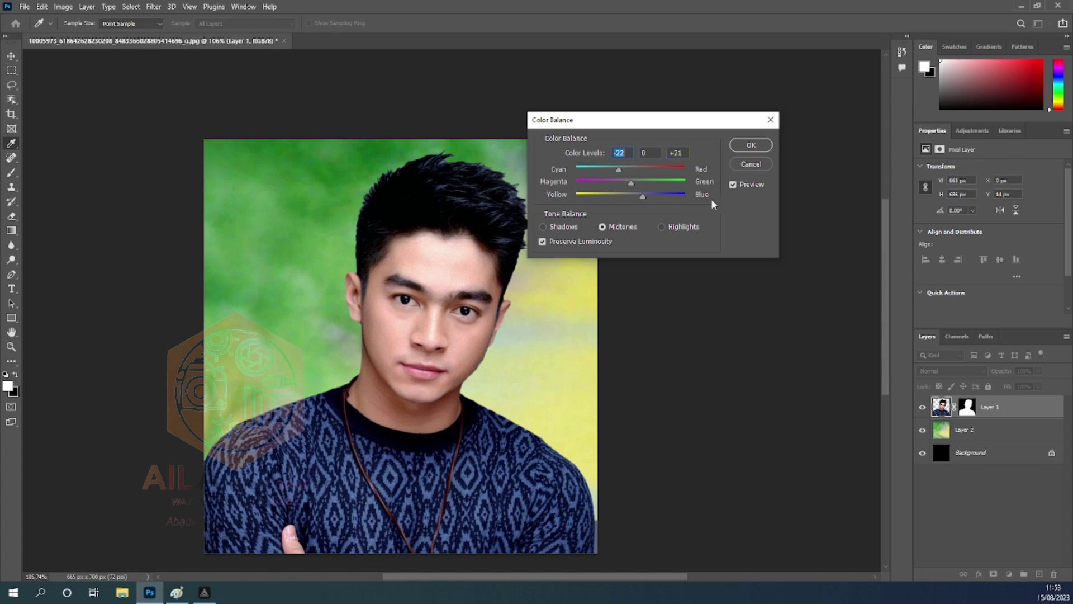
{"action": "key", "text": "Return"}
Zoom in and pan across the man's face and hair to check the edges
{"action": "key", "text": "v"}
{"action": "scroll", "coordinate": [513, 268], "scroll_direction": "up", "scroll_amount": 2}
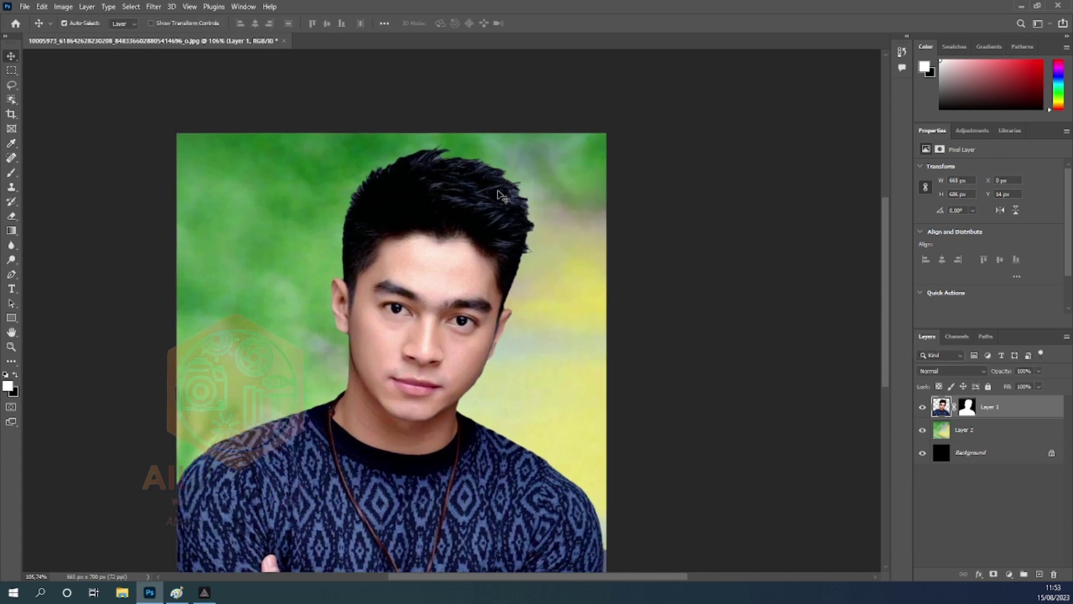
{"action": "scroll", "coordinate": [513, 268], "scroll_direction": "up", "scroll_amount": 2}
{"action": "scroll", "coordinate": [513, 269], "scroll_direction": "up", "scroll_amount": 2}
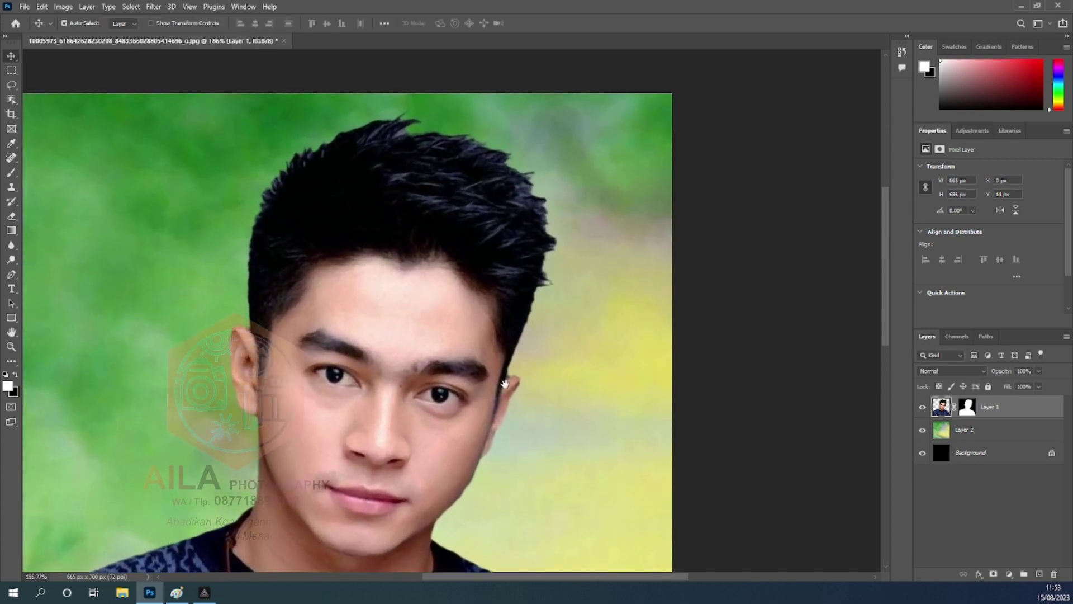
{"action": "left_click_drag", "start_coordinate": [505, 383], "coordinate": [496, 175]}
{"action": "left_click_drag", "start_coordinate": [355, 257], "coordinate": [640, 366]}
{"action": "scroll", "coordinate": [640, 366], "scroll_direction": "up", "scroll_amount": 1}
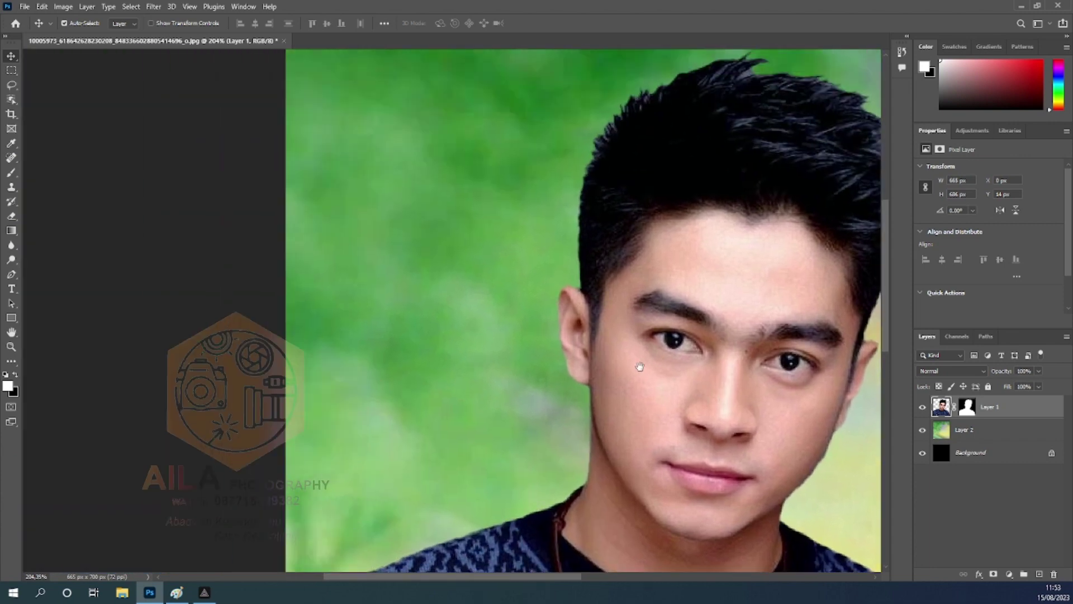
{"action": "scroll", "coordinate": [640, 367], "scroll_direction": "up", "scroll_amount": 2}
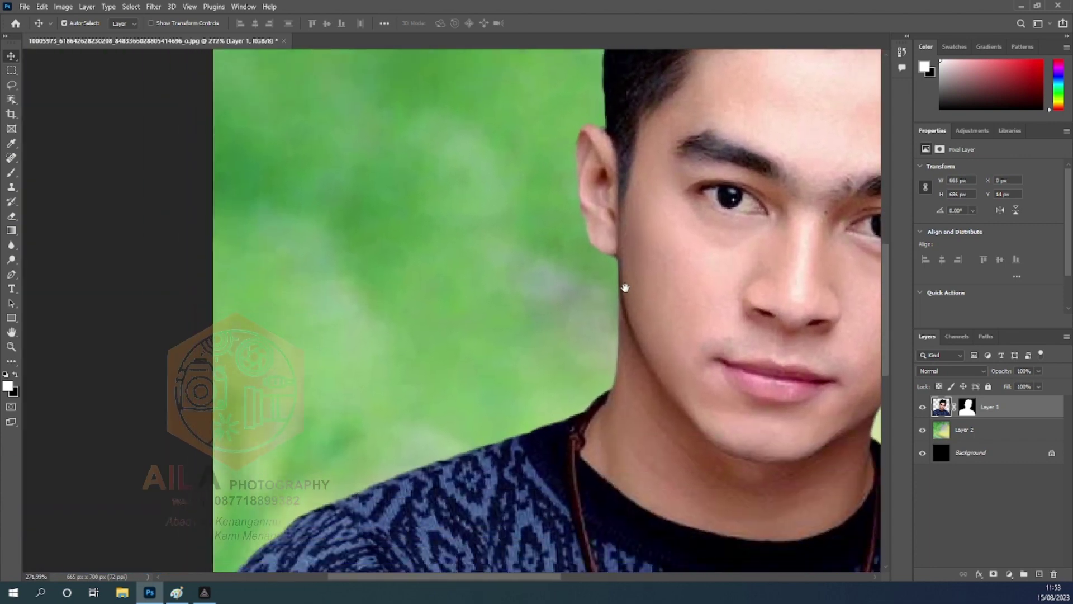
{"action": "mouse_move", "coordinate": [585, 446]}
{"action": "left_mouse_down"}
{"action": "mouse_move", "coordinate": [626, 277]}
{"action": "mouse_move", "coordinate": [611, 438]}
{"action": "mouse_move", "coordinate": [584, 492]}
{"action": "left_mouse_up"}
{"action": "scroll", "coordinate": [589, 427], "scroll_direction": "down", "scroll_amount": 2}
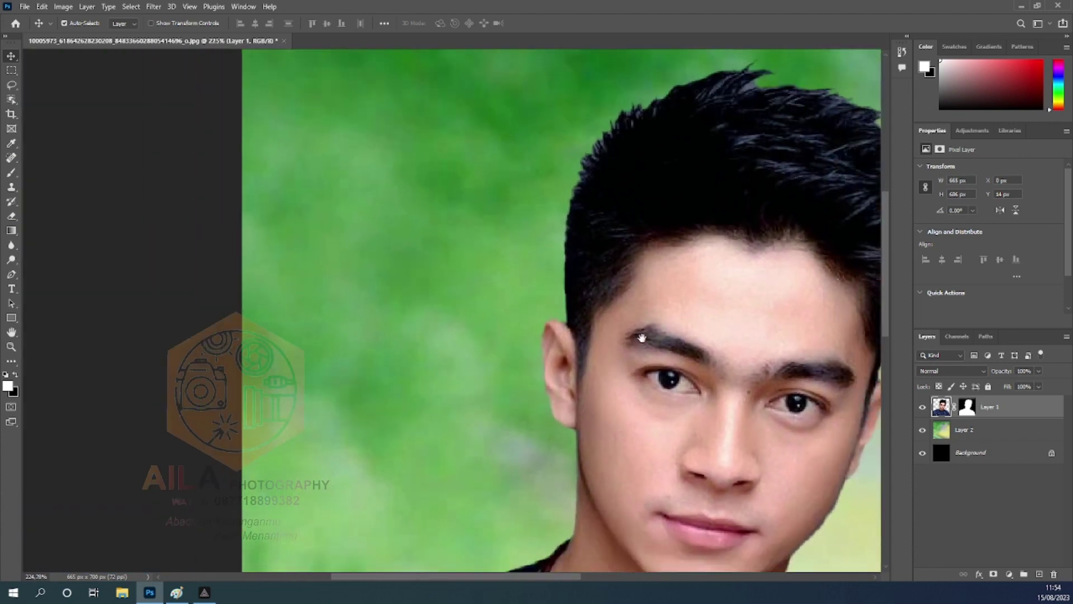
{"action": "mouse_move", "coordinate": [642, 338]}
{"action": "left_mouse_down"}
{"action": "mouse_move", "coordinate": [559, 275]}
{"action": "mouse_move", "coordinate": [439, 283]}
{"action": "left_mouse_up"}
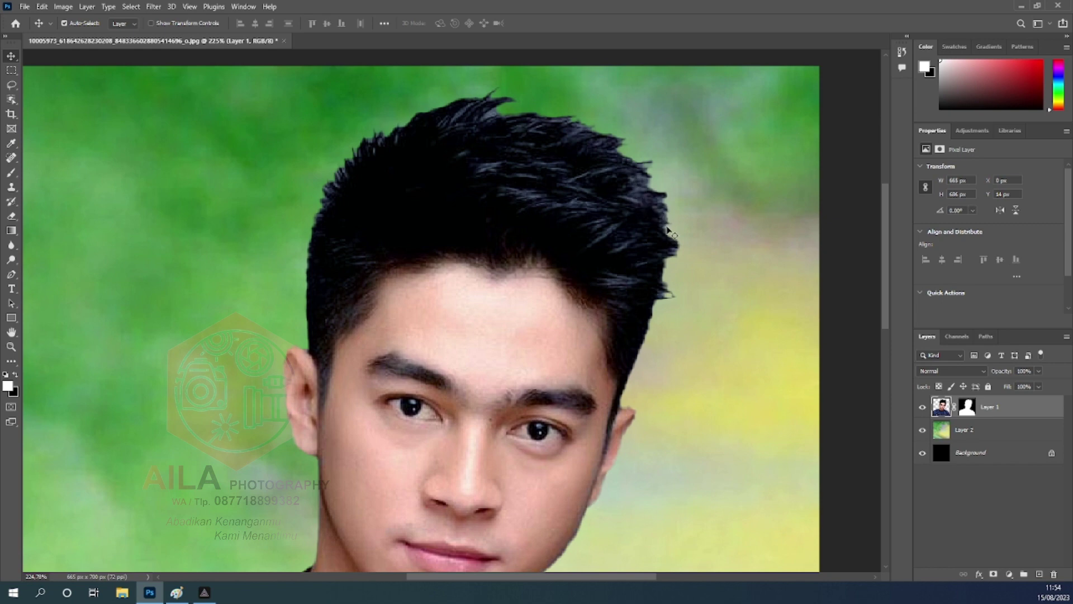
Lasso a loose band around the top and right of the hair and copy it to Layer 3
{"action": "left_click", "coordinate": [11, 85]}
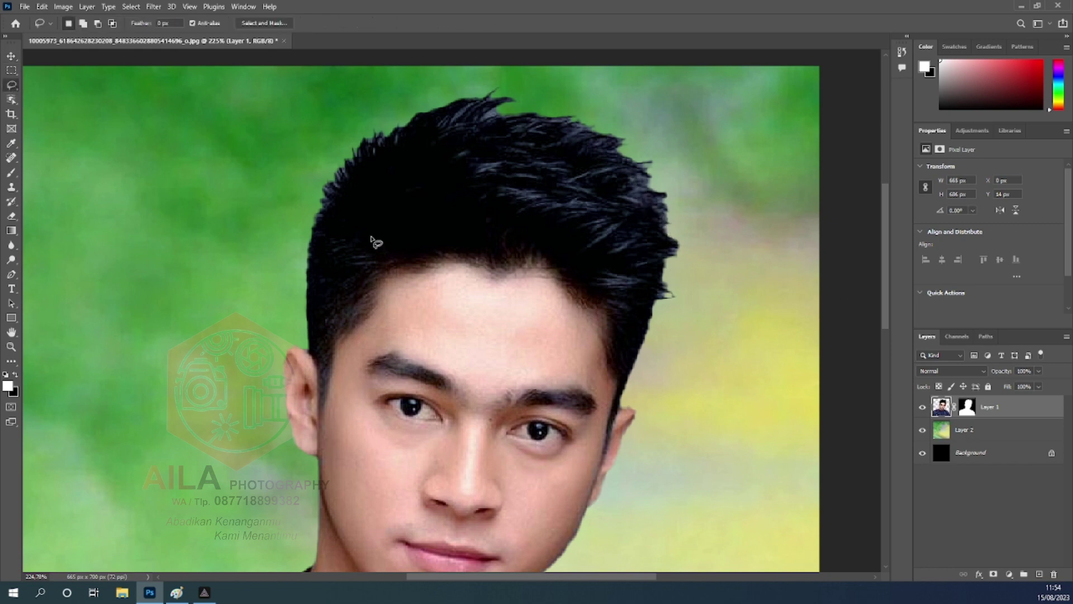
{"action": "mouse_move", "coordinate": [301, 196]}
{"action": "left_mouse_down"}
{"action": "mouse_move", "coordinate": [307, 291]}
{"action": "mouse_move", "coordinate": [469, 162]}
{"action": "left_mouse_up"}
{"action": "mouse_move", "coordinate": [594, 181]}
{"action": "left_mouse_down"}
{"action": "mouse_move", "coordinate": [663, 316]}
{"action": "mouse_move", "coordinate": [699, 174]}
{"action": "mouse_move", "coordinate": [554, 80]}
{"action": "mouse_move", "coordinate": [302, 192]}
{"action": "left_mouse_up"}
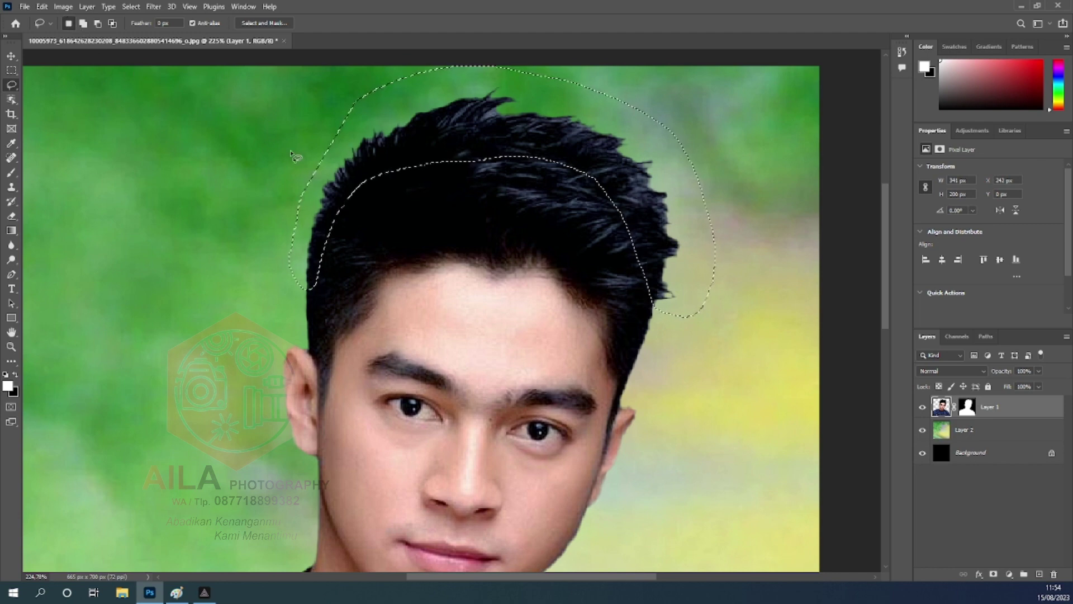
{"action": "key", "text": "ctrl+j"}
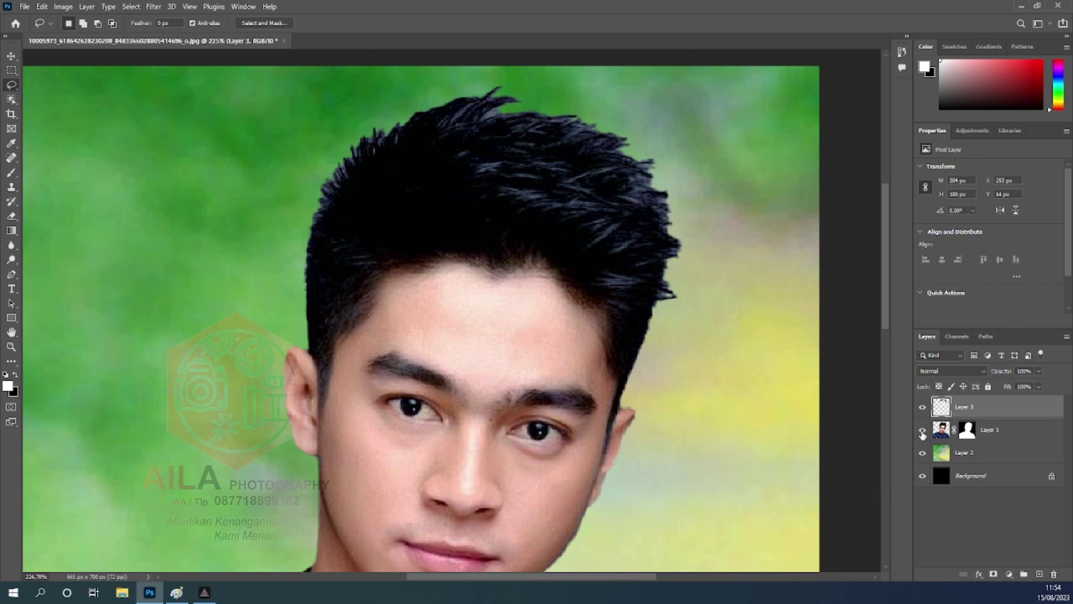
Move Layer 3 below Layer 1, hide the portrait, and set Layer 3 to Multiply
{"action": "left_click_drag", "start_coordinate": [986, 412], "coordinate": [982, 428]}
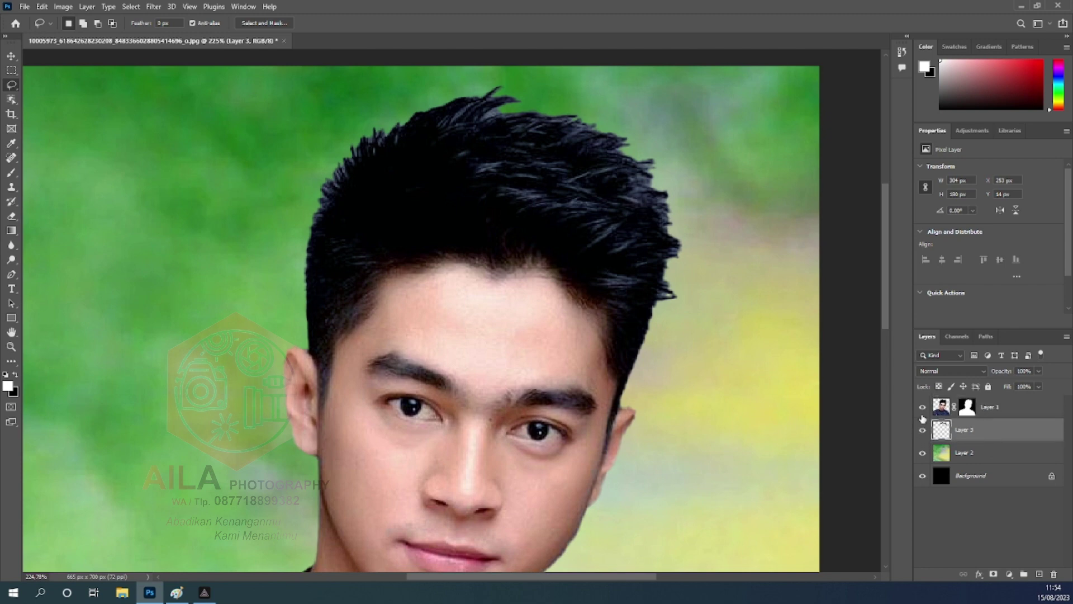
{"action": "left_click", "coordinate": [922, 408]}
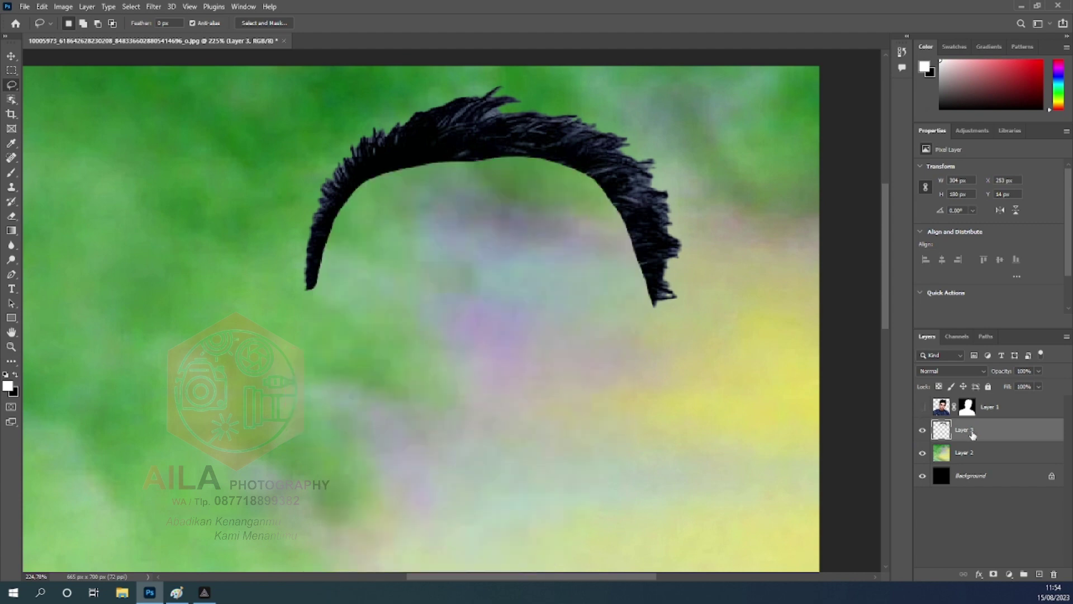
{"action": "left_click", "coordinate": [943, 371]}
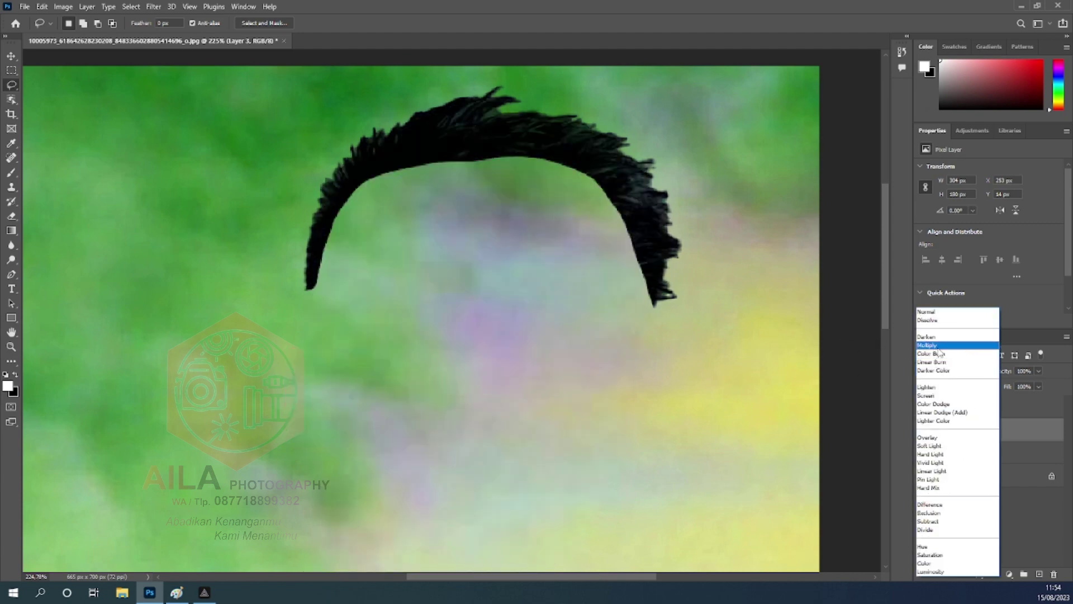
{"action": "left_click", "coordinate": [939, 347]}
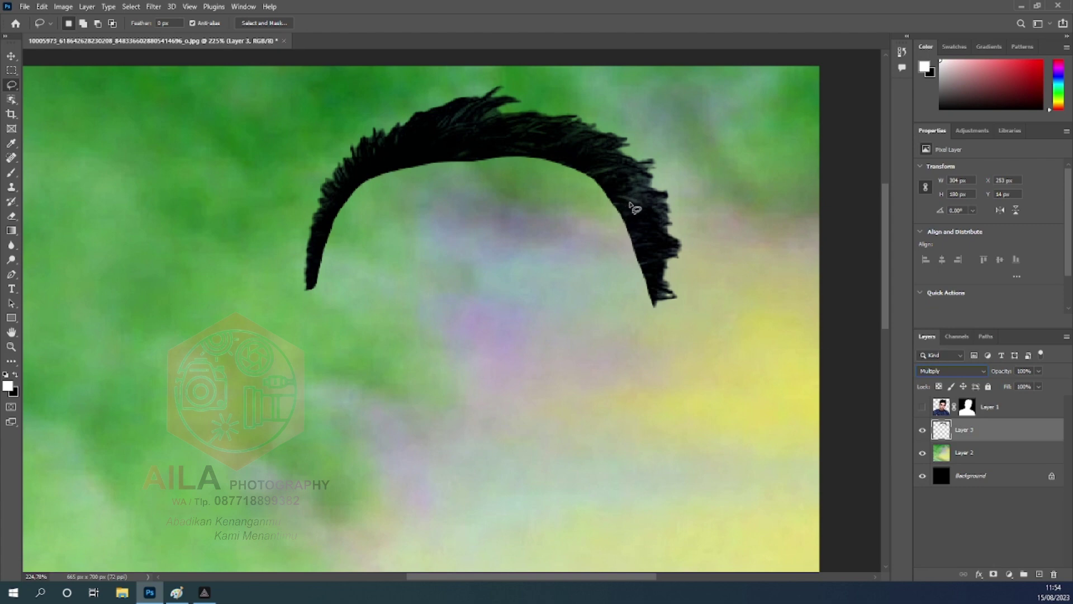
Brighten Layer 3 with Levels by lowering the white input and lightening midtones
{"action": "left_click", "coordinate": [62, 7]}
{"action": "mouse_move", "coordinate": [80, 35]}
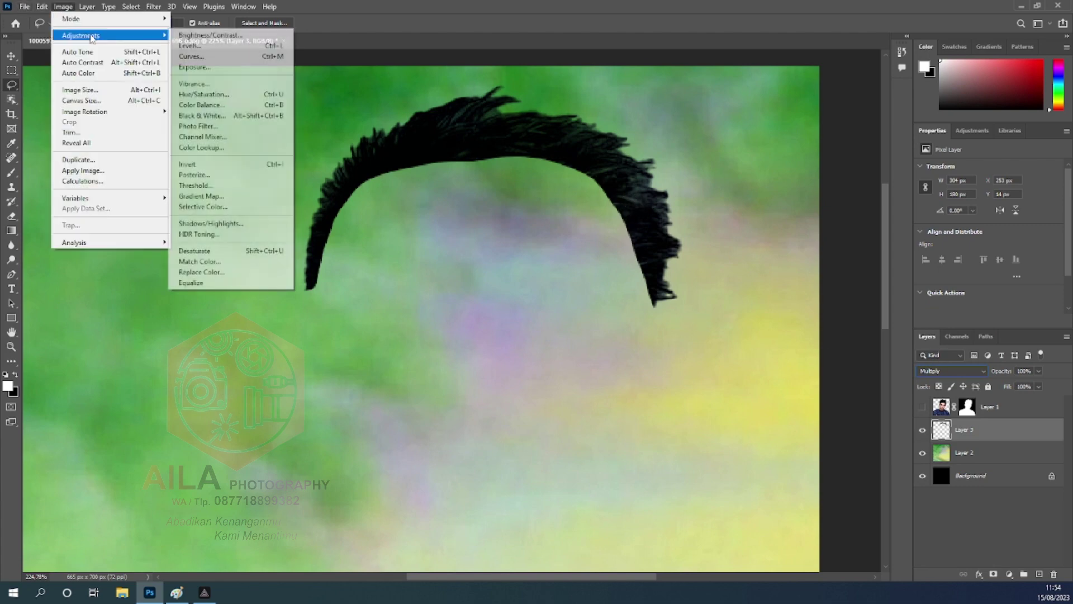
{"action": "left_click", "coordinate": [210, 47]}
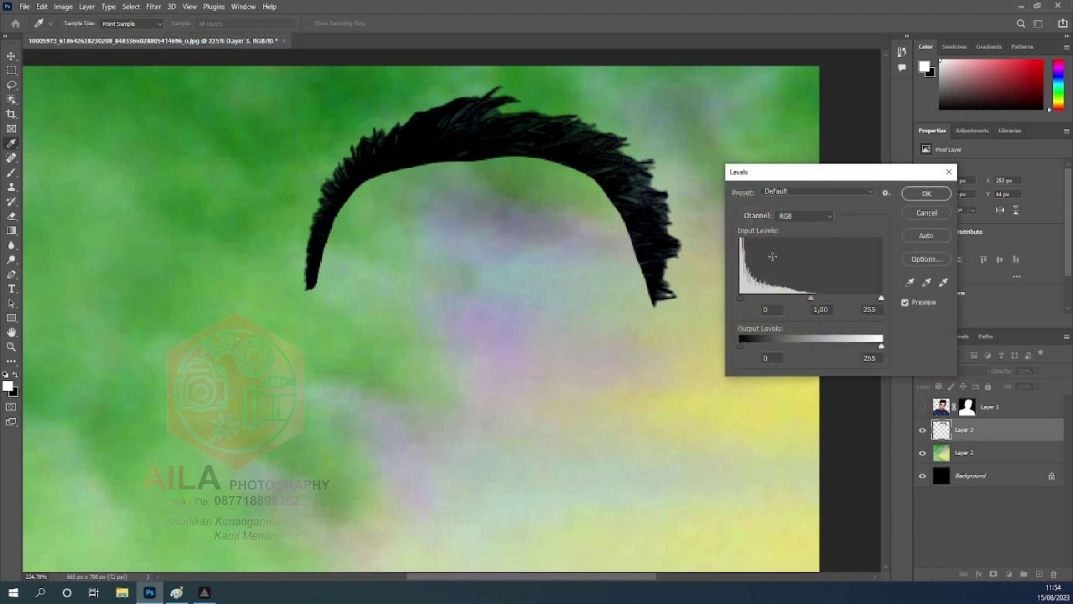
{"action": "left_click_drag", "start_coordinate": [873, 298], "coordinate": [862, 299]}
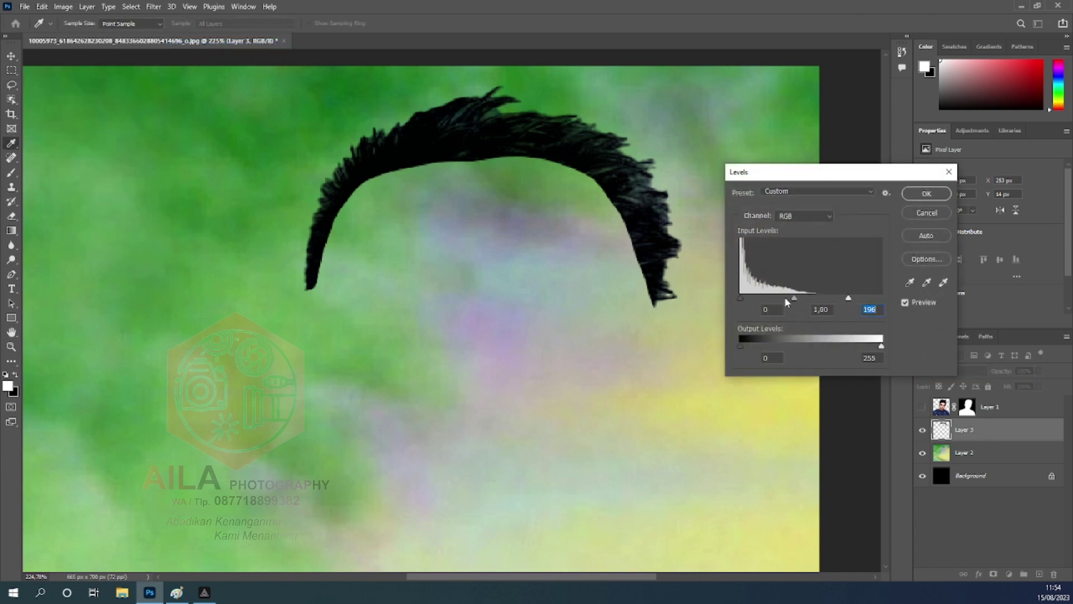
{"action": "left_click_drag", "start_coordinate": [784, 297], "coordinate": [786, 297]}
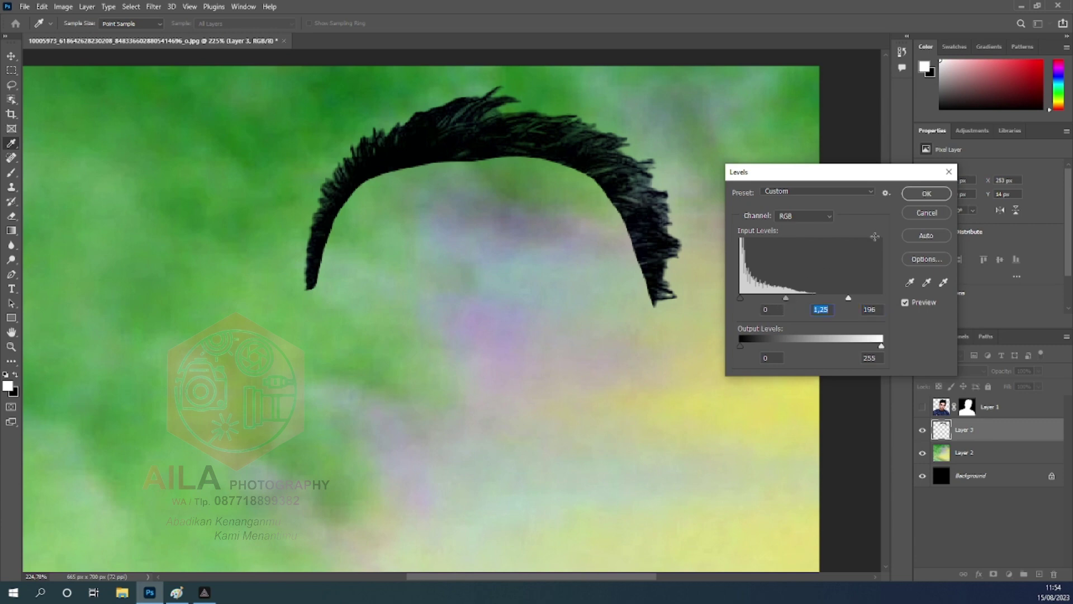
{"action": "left_click", "coordinate": [911, 302]}
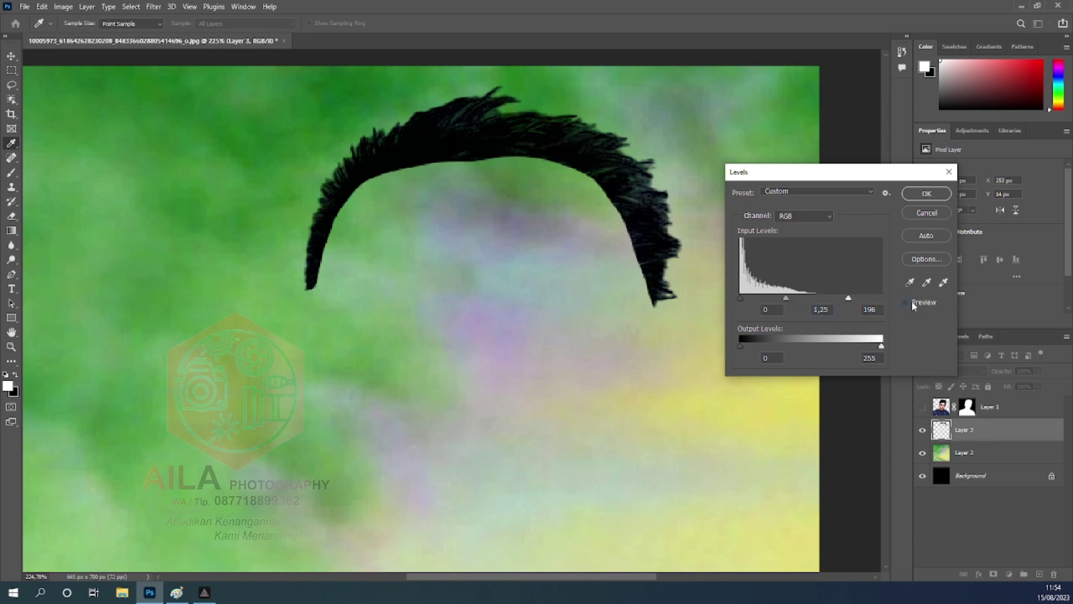
{"action": "left_click", "coordinate": [926, 193]}
{"action": "key", "text": "l"}
{"action": "scroll", "coordinate": [671, 330], "scroll_direction": "down", "scroll_amount": 3}
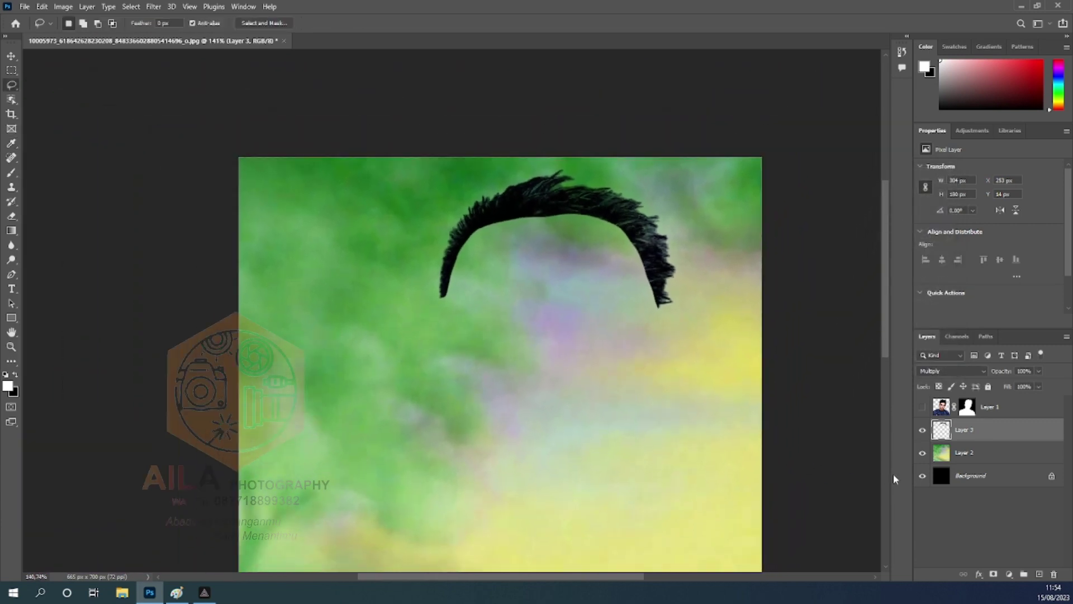
Link Layer 1 with Layer 3, make Layer 1 visible again, and reselect it alone
{"action": "left_click", "coordinate": [1025, 414], "text": "ctrl"}
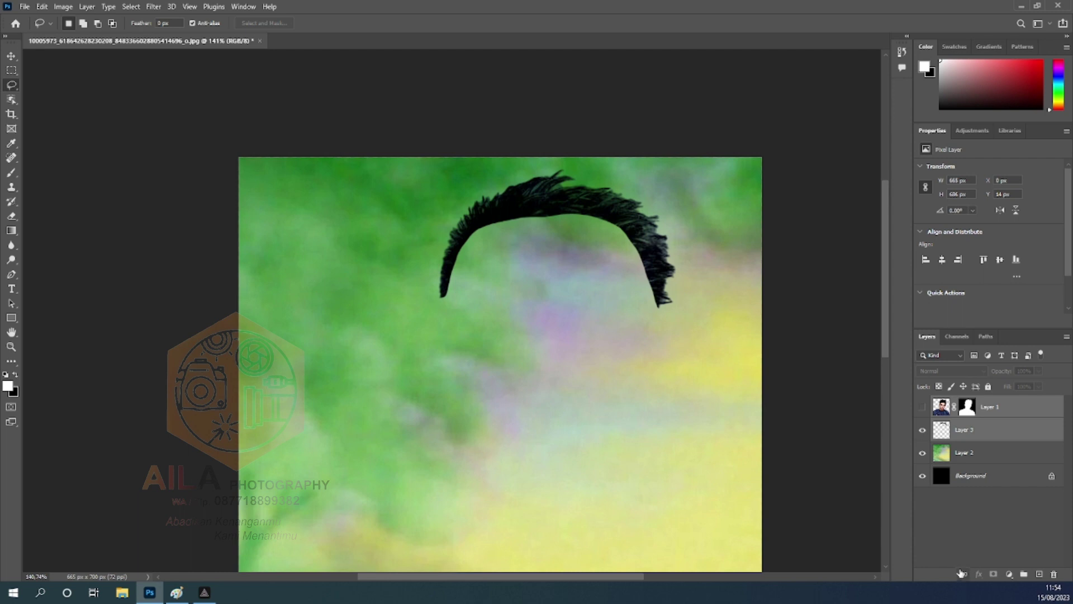
{"action": "left_click", "coordinate": [962, 574]}
{"action": "left_click", "coordinate": [922, 408]}
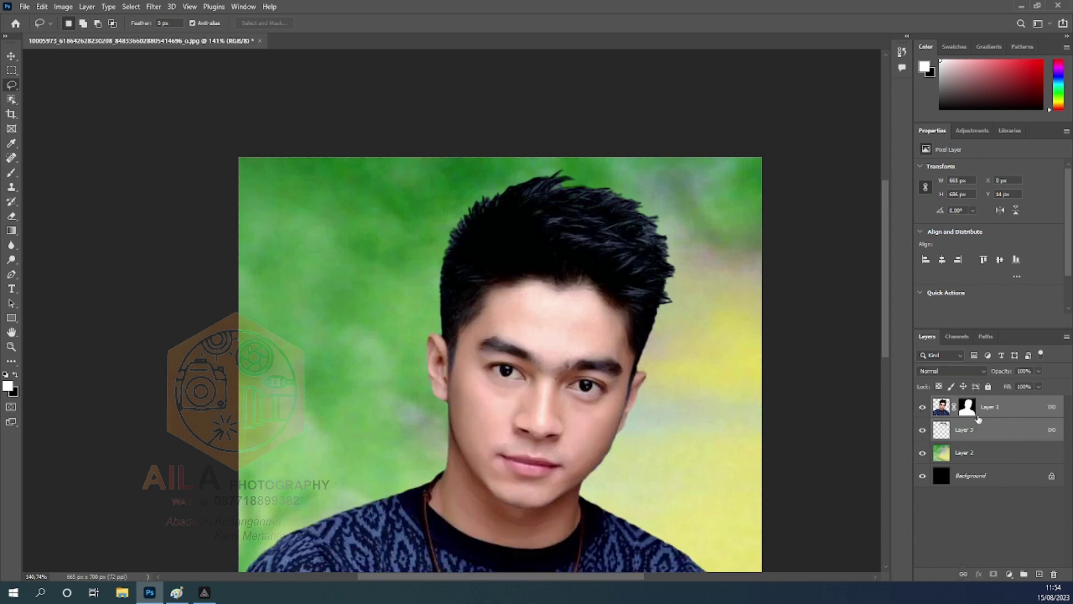
{"action": "left_click", "coordinate": [941, 407]}
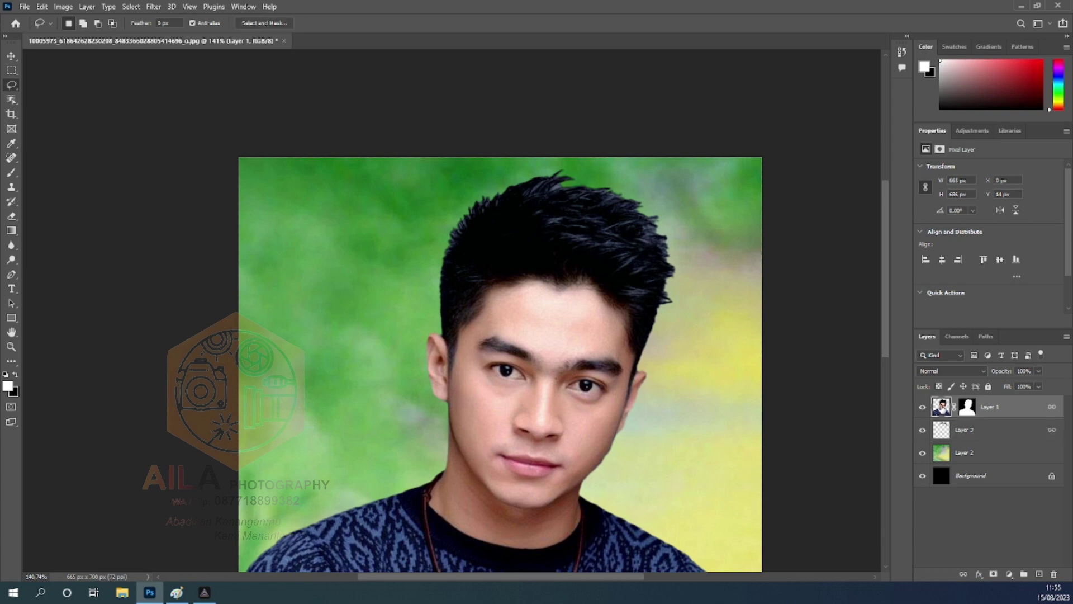
Zoom in and erase stray outer strands along the top hair edge with a resized Eraser
{"action": "scroll", "coordinate": [650, 207], "scroll_direction": "up", "scroll_amount": 2}
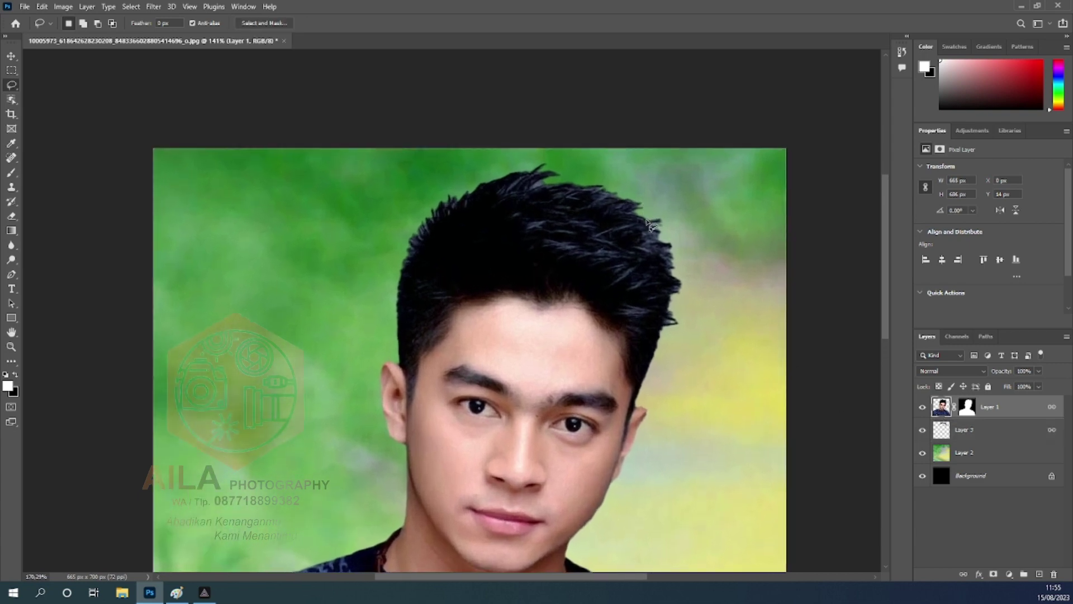
{"action": "scroll", "coordinate": [650, 207], "scroll_direction": "up", "scroll_amount": 2}
{"action": "scroll", "coordinate": [650, 207], "scroll_direction": "up", "scroll_amount": 1}
{"action": "key", "text": "e"}
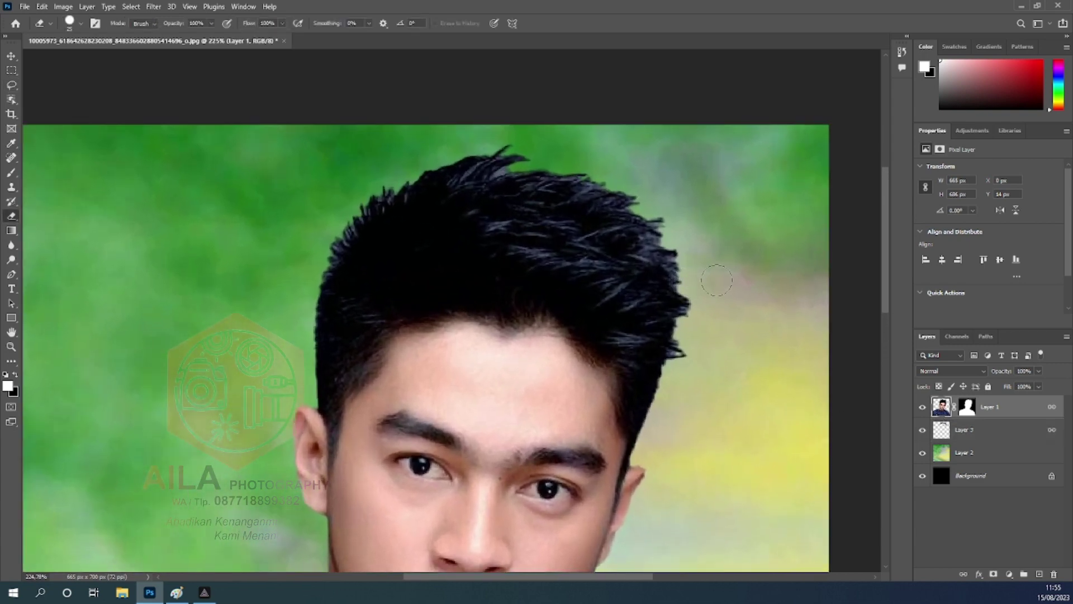
{"action": "key", "text": "bracketleft"}
{"action": "key", "text": "bracketleft"}
{"action": "key", "text": "bracketright"}
{"action": "mouse_move", "coordinate": [556, 172]}
{"action": "left_mouse_down"}
{"action": "mouse_move", "coordinate": [355, 187]}
{"action": "mouse_move", "coordinate": [397, 194]}
{"action": "mouse_move", "coordinate": [313, 271]}
{"action": "mouse_move", "coordinate": [351, 210]}
{"action": "mouse_move", "coordinate": [313, 285]}
{"action": "mouse_move", "coordinate": [280, 302]}
{"action": "mouse_move", "coordinate": [380, 187]}
{"action": "mouse_move", "coordinate": [502, 154]}
{"action": "left_mouse_up"}
Select Layer 2 and move the green background left and up behind the portrait
{"action": "left_click", "coordinate": [980, 458]}
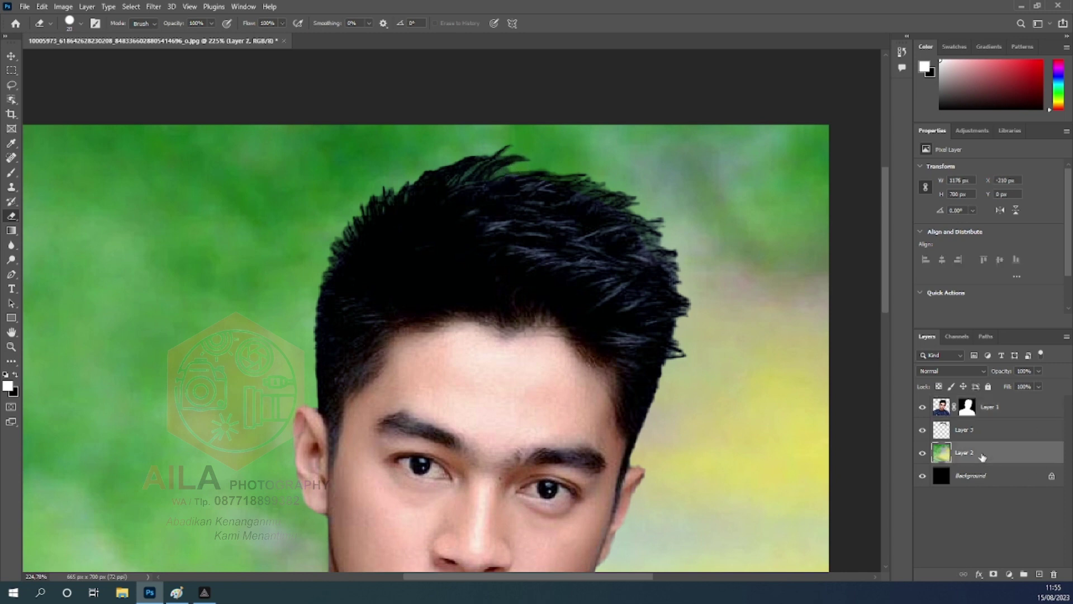
{"action": "key", "text": "v"}
{"action": "mouse_move", "coordinate": [753, 336]}
{"action": "left_mouse_down"}
{"action": "mouse_move", "coordinate": [493, 329]}
{"action": "mouse_move", "coordinate": [766, 331]}
{"action": "mouse_move", "coordinate": [540, 309]}
{"action": "mouse_move", "coordinate": [743, 317]}
{"action": "left_mouse_up"}
{"action": "scroll", "coordinate": [704, 337], "scroll_direction": "down", "scroll_amount": 1}
{"action": "scroll", "coordinate": [707, 340], "scroll_direction": "down", "scroll_amount": 3}
{"action": "scroll", "coordinate": [705, 339], "scroll_direction": "down", "scroll_amount": 1}
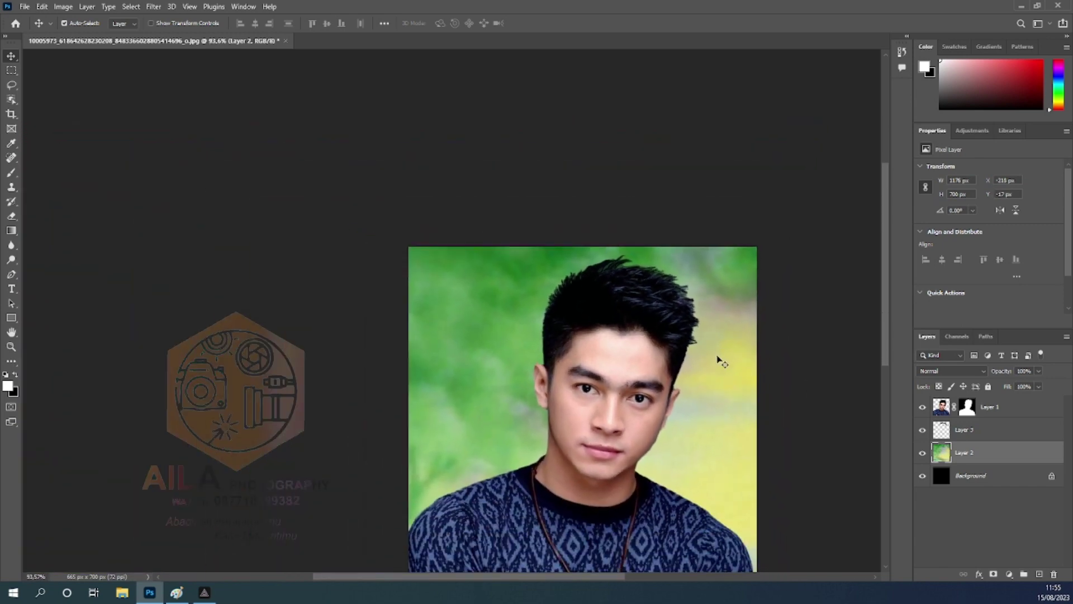
{"action": "left_click_drag", "start_coordinate": [715, 352], "coordinate": [696, 358]}
{"action": "scroll", "coordinate": [697, 357], "scroll_direction": "up", "scroll_amount": 2}
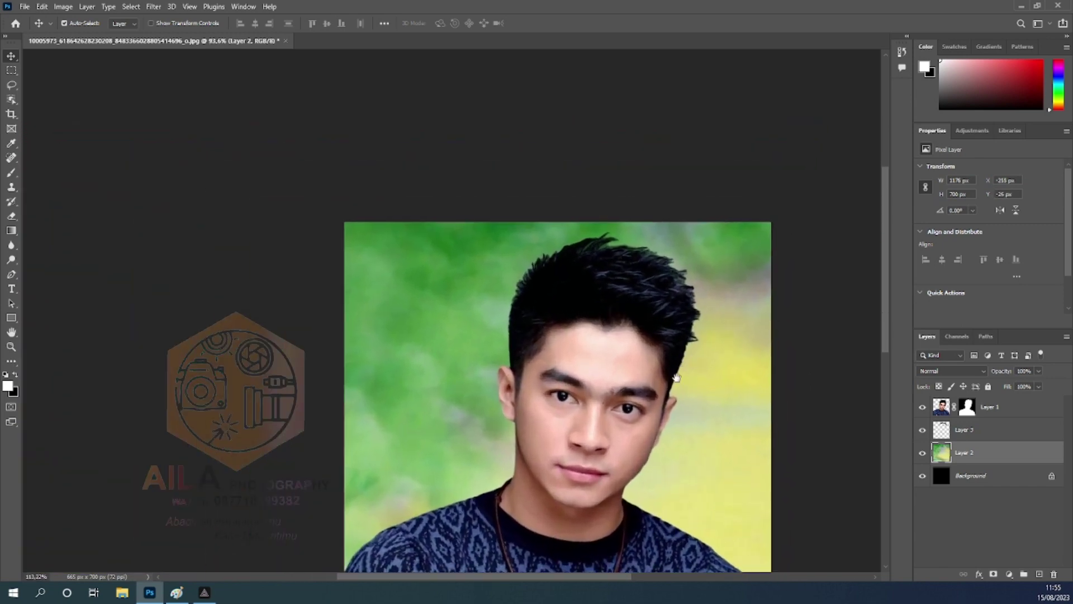
{"action": "scroll", "coordinate": [681, 329], "scroll_direction": "up", "scroll_amount": 1}
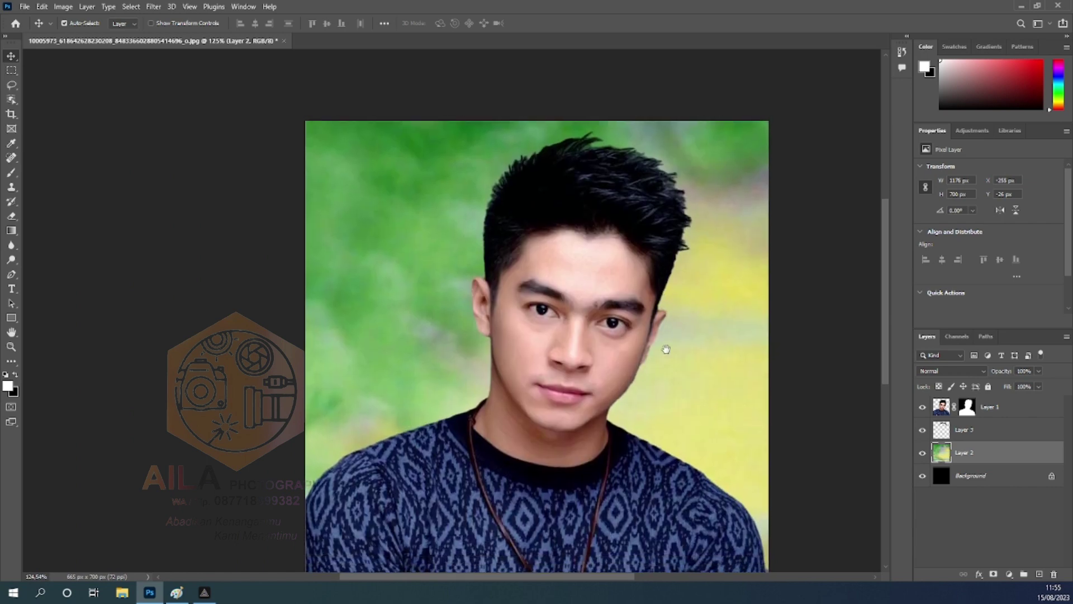
{"action": "left_click_drag", "start_coordinate": [667, 349], "coordinate": [645, 336]}
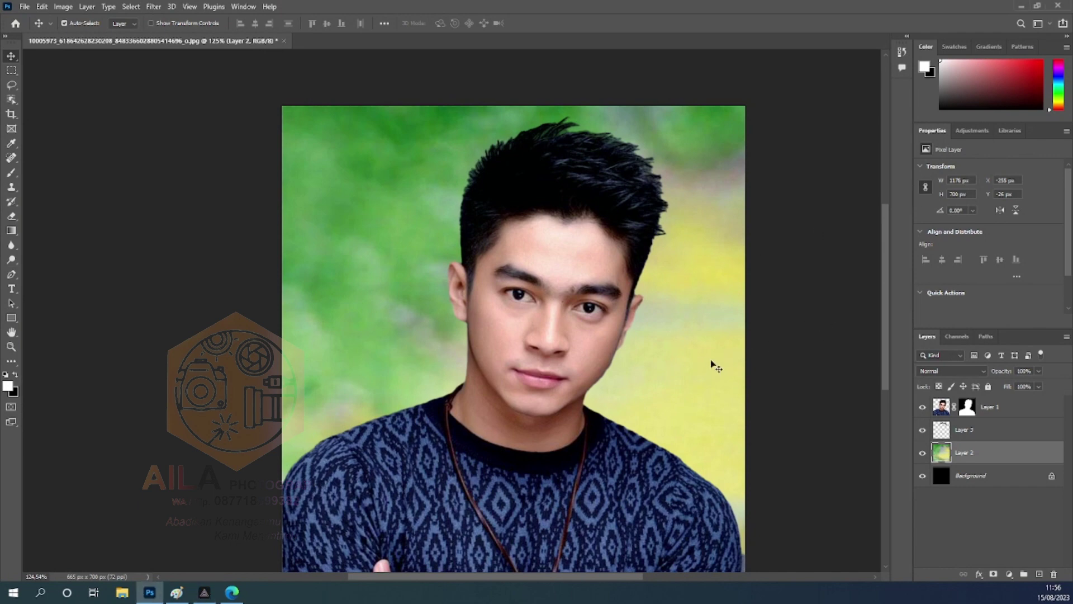
Bring the forest-and-sky photo in as Layer 4 and enlarge it to cover the canvas
{"action": "left_click_drag", "start_coordinate": [737, 356], "coordinate": [764, 325]}
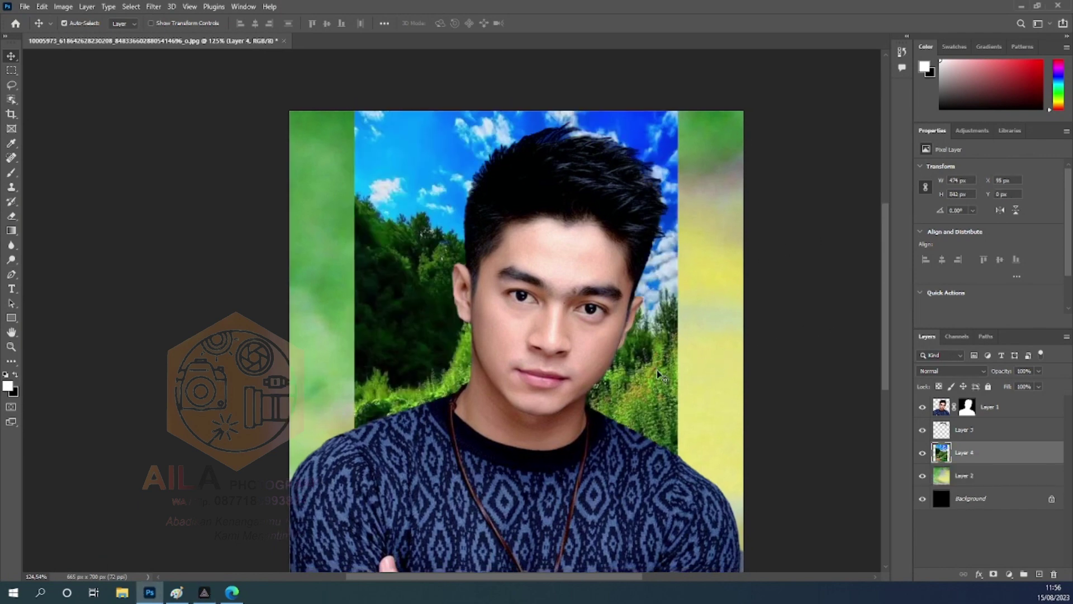
{"action": "scroll", "coordinate": [650, 370], "scroll_direction": "down", "scroll_amount": 3, "text": "alt"}
{"action": "key", "text": "ctrl+t"}
{"action": "mouse_move", "coordinate": [634, 381]}
{"action": "left_mouse_down"}
{"action": "mouse_move", "coordinate": [571, 334]}
{"action": "mouse_move", "coordinate": [590, 334]}
{"action": "left_mouse_up"}
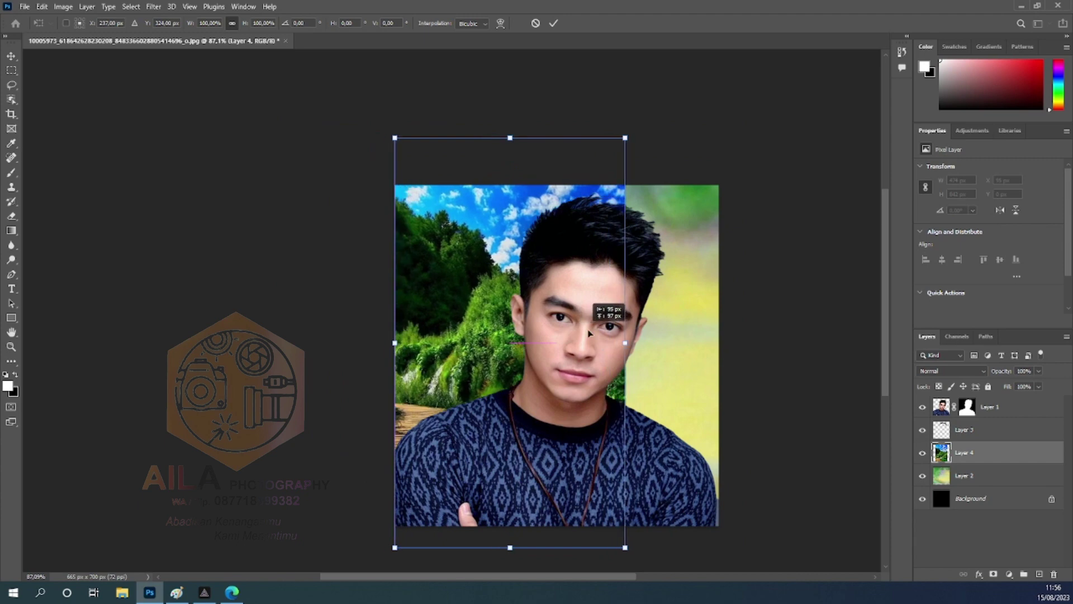
{"action": "scroll", "coordinate": [643, 538], "scroll_direction": "down", "scroll_amount": 2, "text": "alt"}
{"action": "left_click_drag", "start_coordinate": [632, 540], "coordinate": [720, 465]}
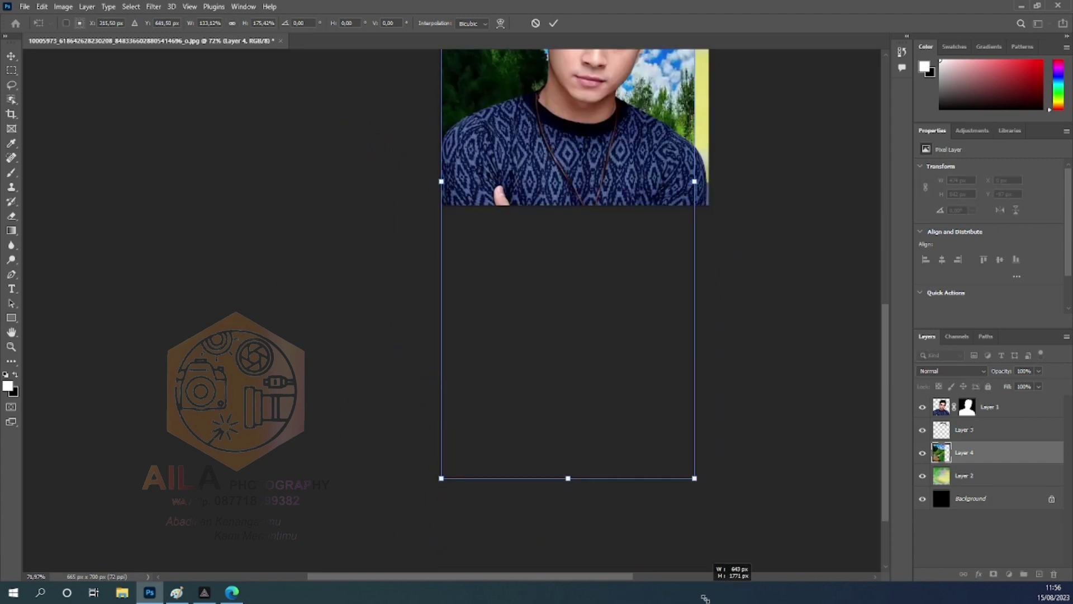
{"action": "scroll", "coordinate": [665, 447], "scroll_direction": "up", "scroll_amount": 5}
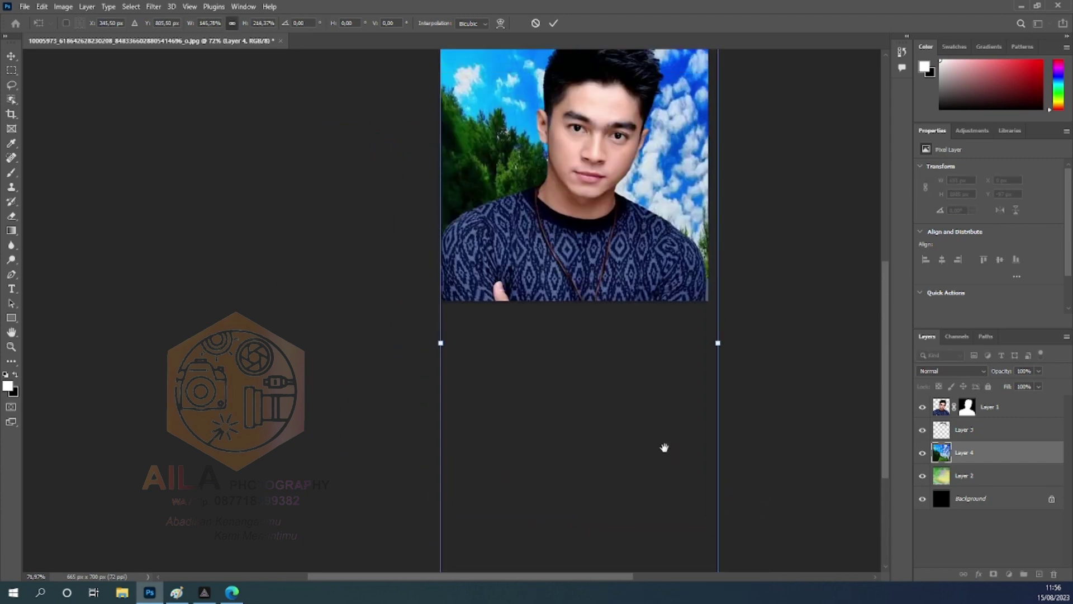
{"action": "scroll", "coordinate": [649, 303], "scroll_direction": "up", "scroll_amount": 2, "text": "alt"}
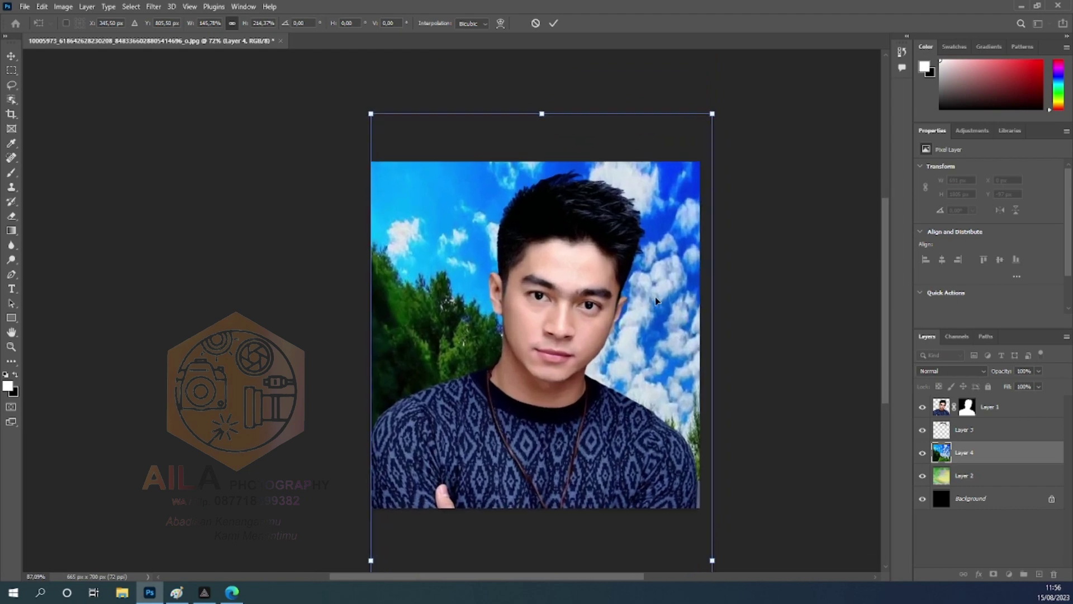
{"action": "mouse_move", "coordinate": [648, 302]}
{"action": "left_mouse_down"}
{"action": "mouse_move", "coordinate": [645, 142]}
{"action": "mouse_move", "coordinate": [635, 294]}
{"action": "mouse_move", "coordinate": [657, 279]}
{"action": "left_mouse_up"}
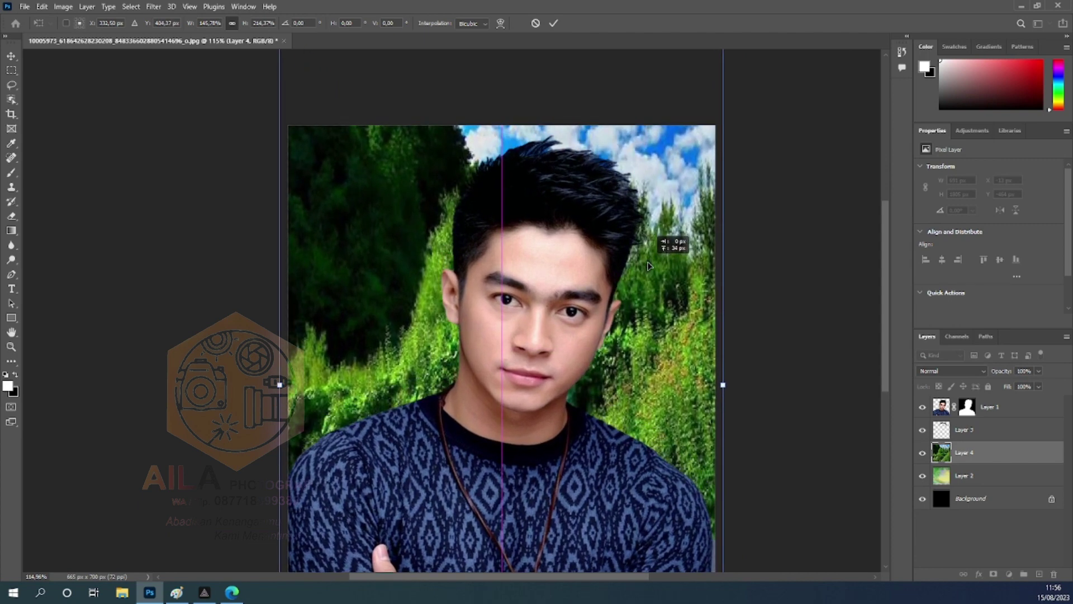
Flip the forest photo horizontally, shift it around, then flip it back
{"action": "scroll", "coordinate": [657, 280], "scroll_direction": "down", "scroll_amount": 1}
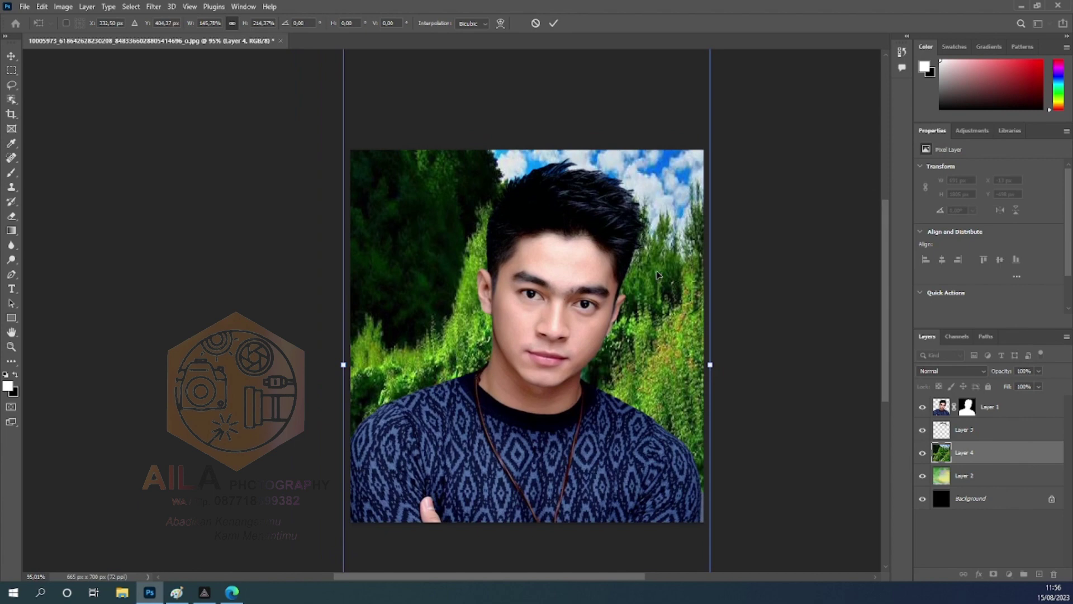
{"action": "right_click", "coordinate": [651, 274]}
{"action": "left_click", "coordinate": [677, 492]}
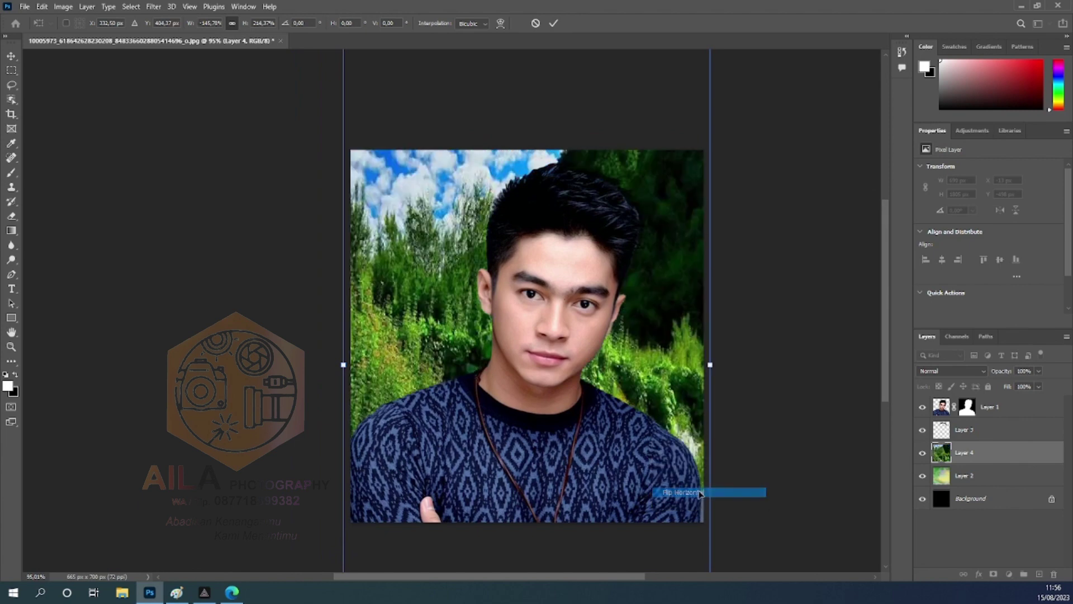
{"action": "left_click_drag", "start_coordinate": [669, 434], "coordinate": [749, 443]}
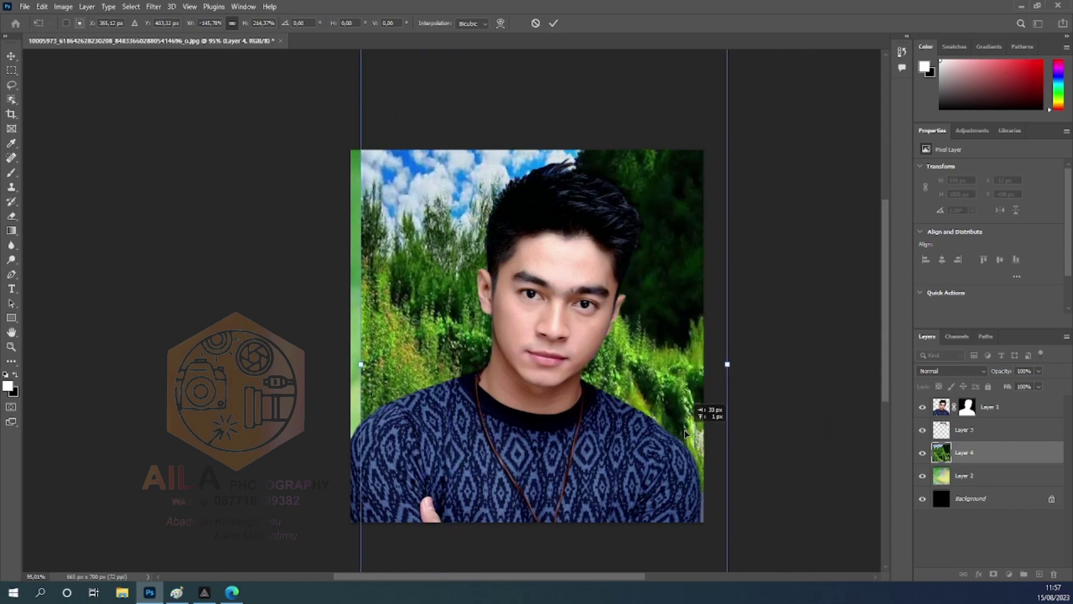
{"action": "left_click_drag", "start_coordinate": [749, 443], "coordinate": [696, 433]}
{"action": "right_click", "coordinate": [677, 386]}
{"action": "left_click", "coordinate": [698, 367]}
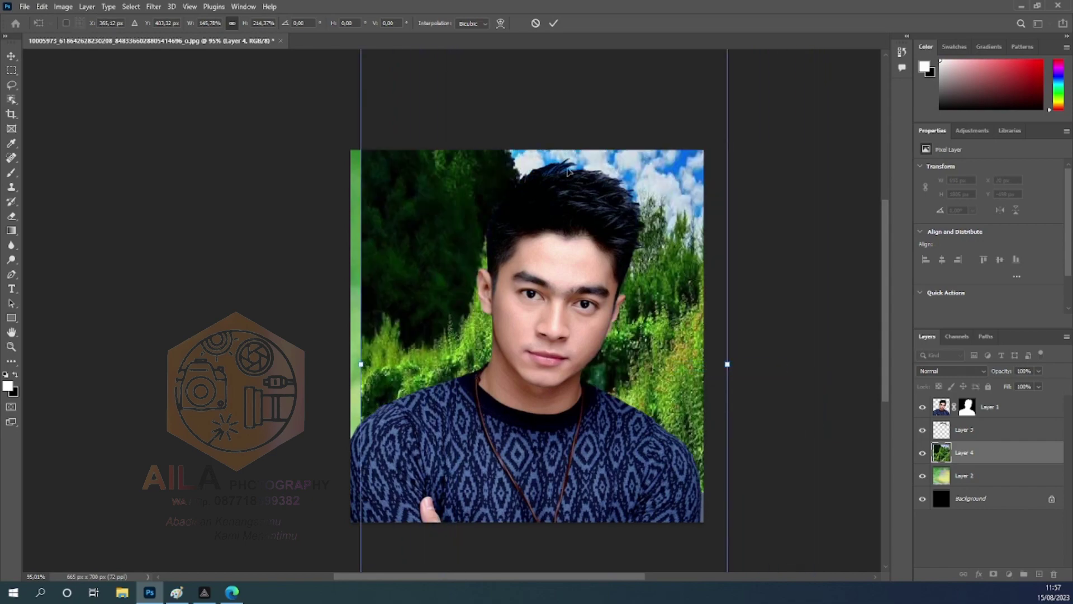
Move the forest photo up and left and commit the transform
{"action": "scroll", "coordinate": [567, 171], "scroll_direction": "up", "scroll_amount": 2}
{"action": "scroll", "coordinate": [620, 192], "scroll_direction": "up", "scroll_amount": 3}
{"action": "mouse_move", "coordinate": [769, 278]}
{"action": "left_mouse_down"}
{"action": "mouse_move", "coordinate": [641, 170]}
{"action": "mouse_move", "coordinate": [720, 186]}
{"action": "left_mouse_up"}
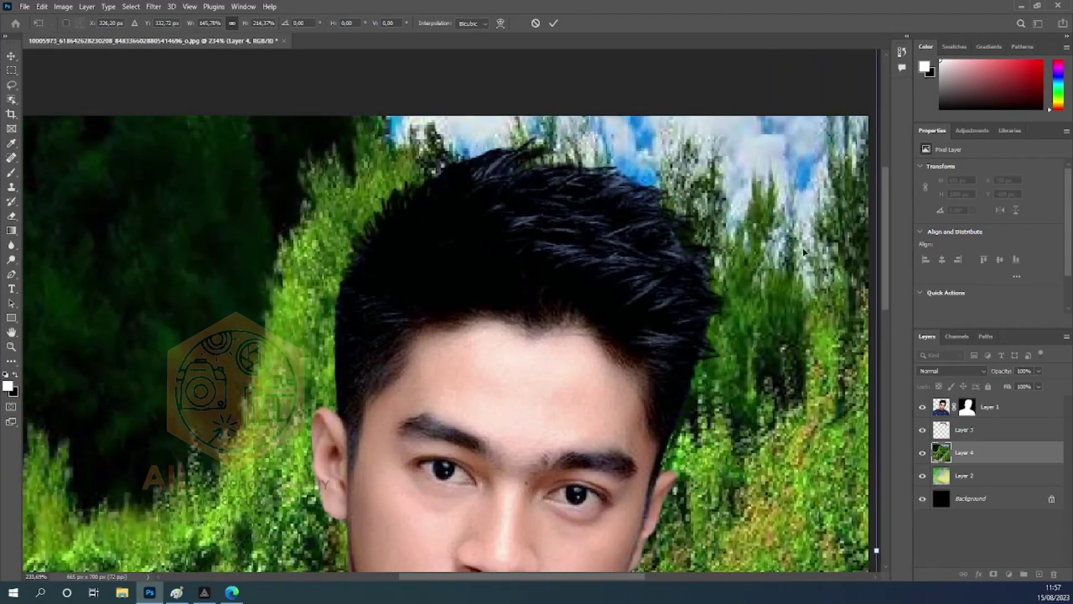
{"action": "scroll", "coordinate": [817, 267], "scroll_direction": "down", "scroll_amount": 2}
{"action": "scroll", "coordinate": [817, 267], "scroll_direction": "down", "scroll_amount": 2}
{"action": "scroll", "coordinate": [821, 350], "scroll_direction": "down", "scroll_amount": 3}
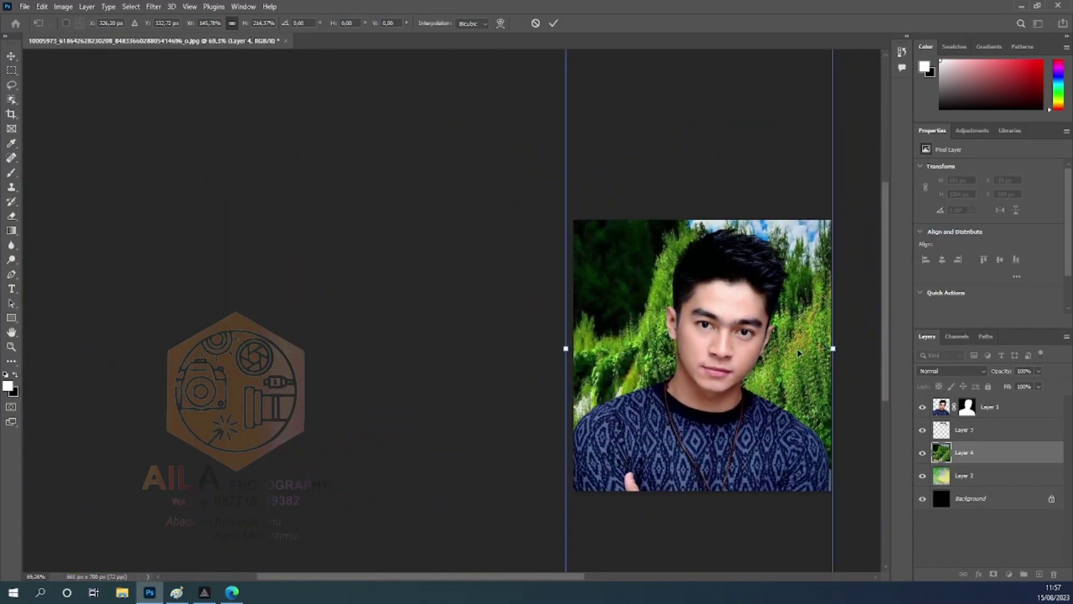
{"action": "key", "text": "Return"}
{"action": "scroll", "coordinate": [822, 313], "scroll_direction": "up", "scroll_amount": 1}
{"action": "scroll", "coordinate": [817, 279], "scroll_direction": "up", "scroll_amount": 2}
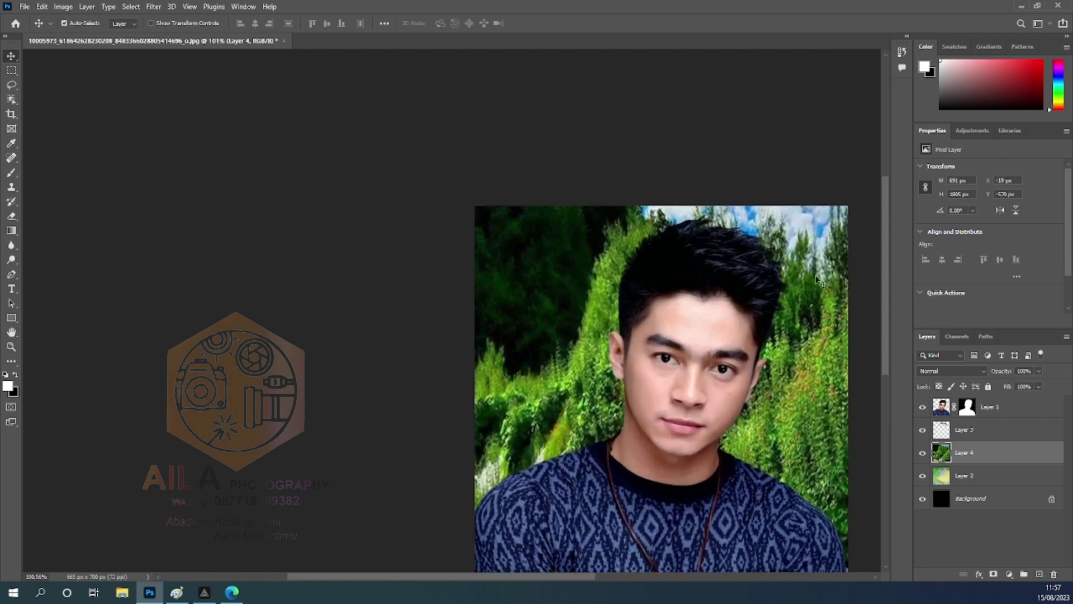
{"action": "scroll", "coordinate": [778, 295], "scroll_direction": "down", "scroll_amount": 1}
Apply a Gaussian Blur with a radius of about 5.8 pixels to the forest photo
{"action": "left_click", "coordinate": [156, 7]}
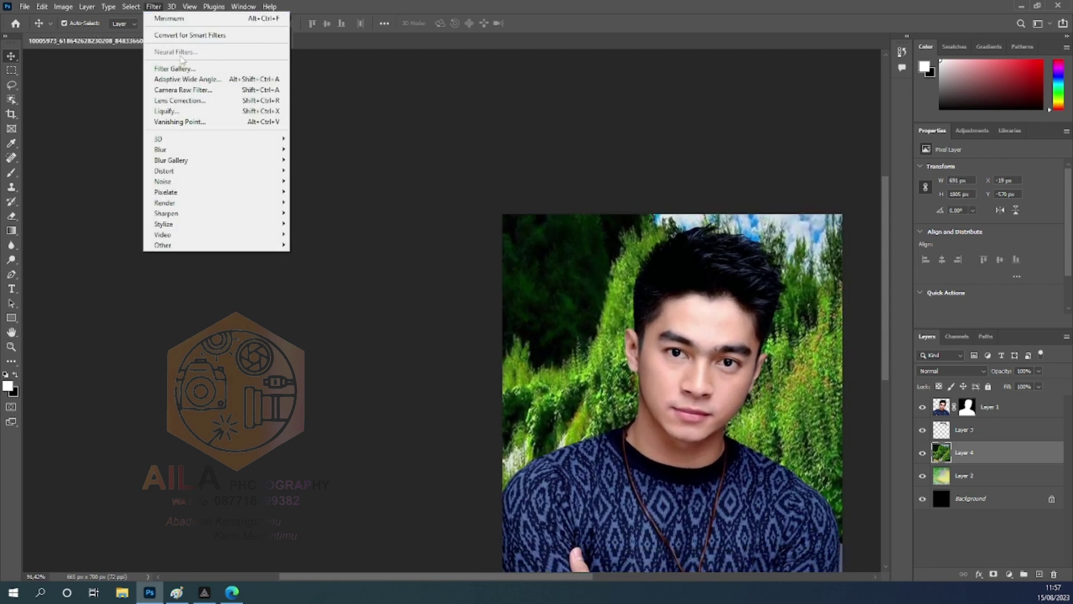
{"action": "mouse_move", "coordinate": [214, 150]}
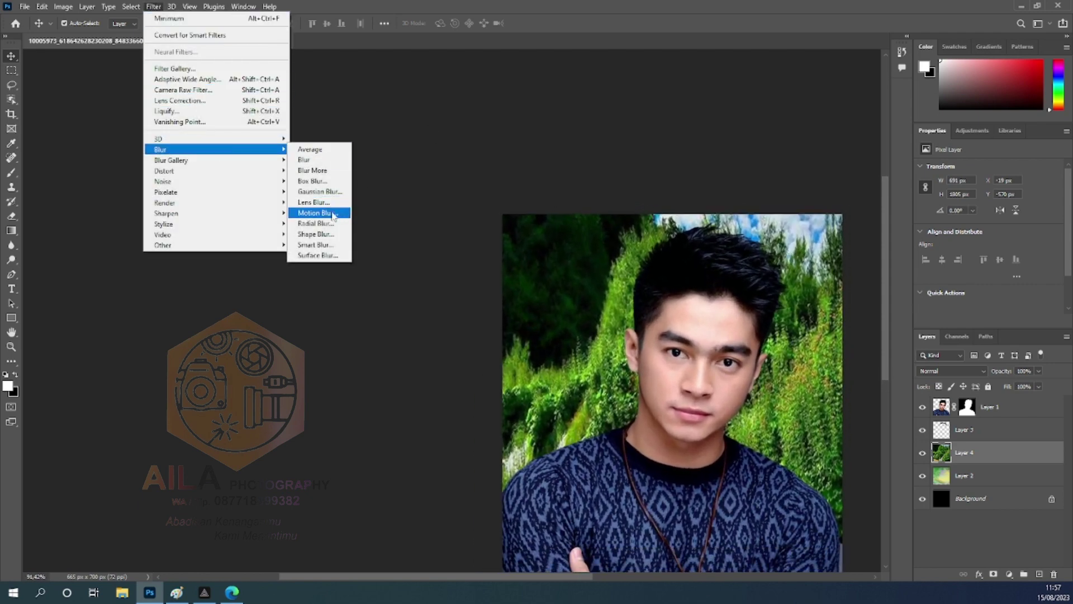
{"action": "left_click", "coordinate": [320, 191]}
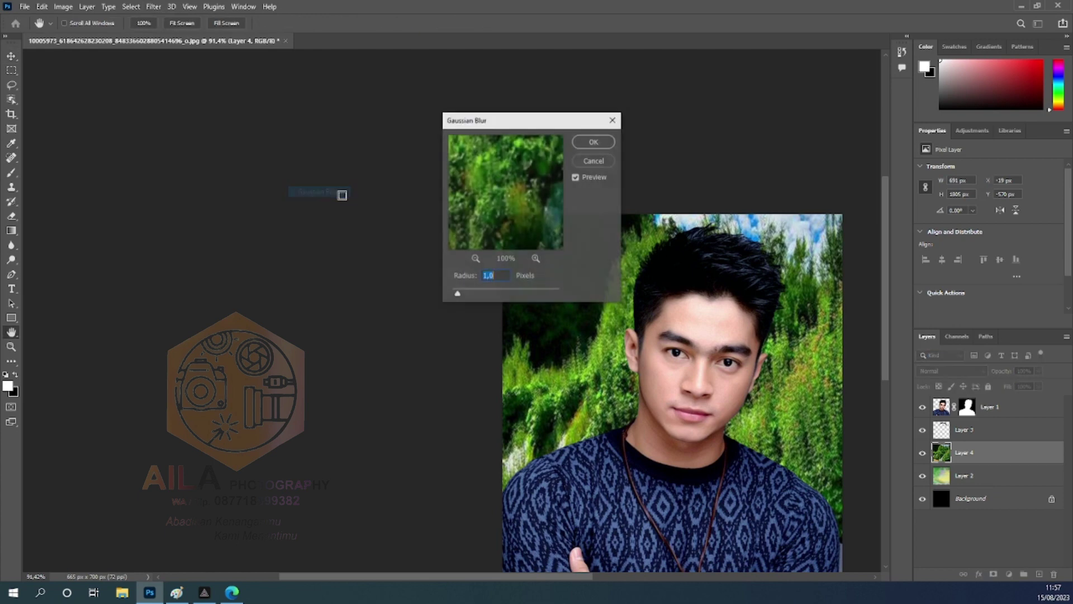
{"action": "left_click", "coordinate": [476, 293]}
{"action": "left_click_drag", "start_coordinate": [483, 292], "coordinate": [473, 294]}
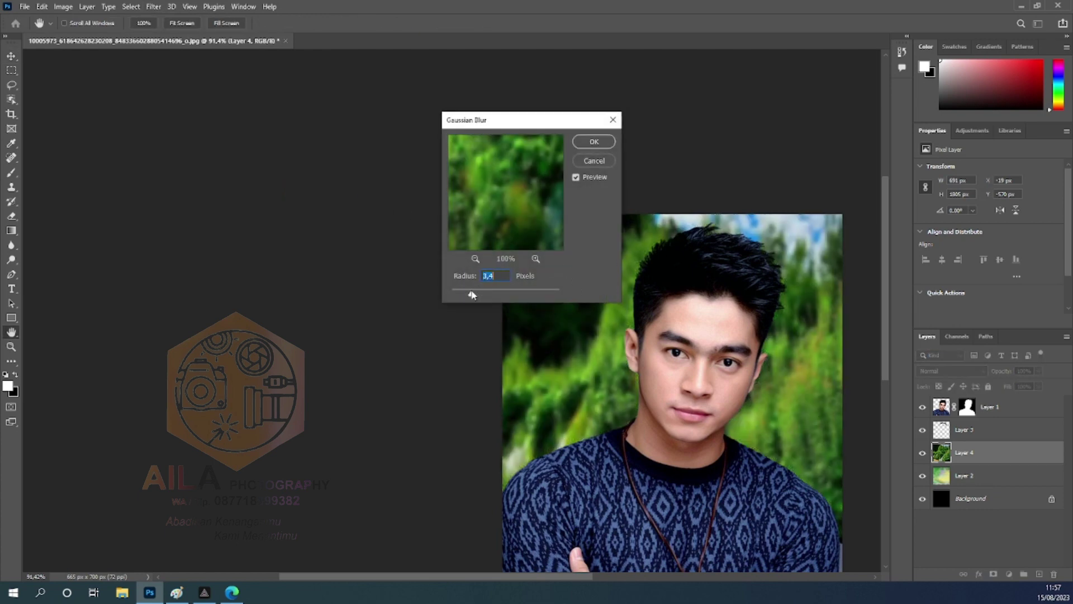
{"action": "left_click", "coordinate": [593, 142]}
{"action": "left_click", "coordinate": [64, 6]}
{"action": "mouse_move", "coordinate": [81, 35]}
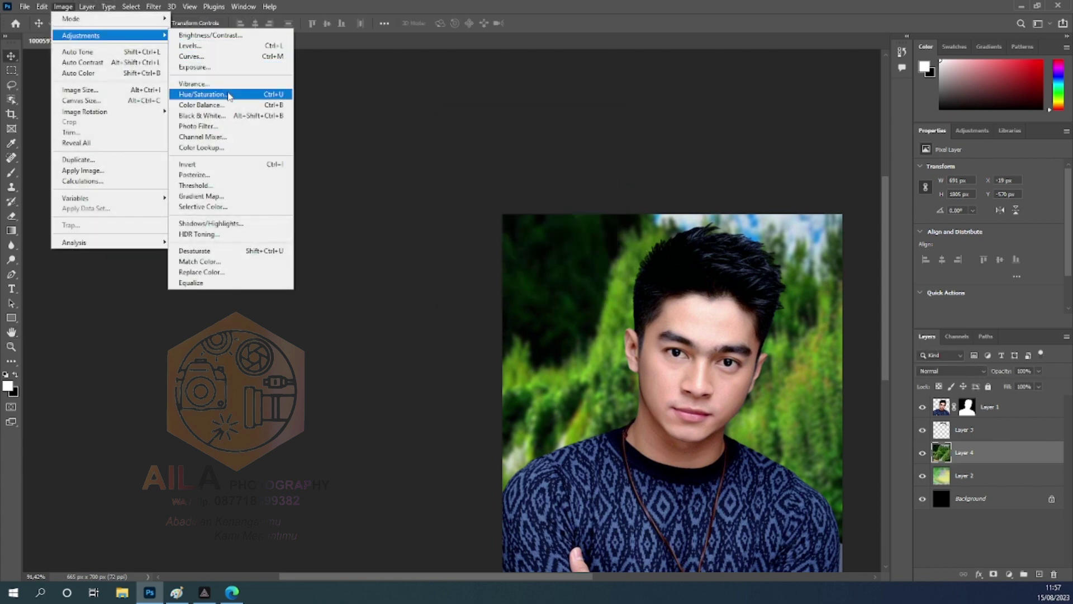
Apply Hue/Saturation to the forest layer with Saturation -49 and Lightness -15
{"action": "left_click", "coordinate": [229, 95]}
{"action": "left_click_drag", "start_coordinate": [564, 117], "coordinate": [328, 44]}
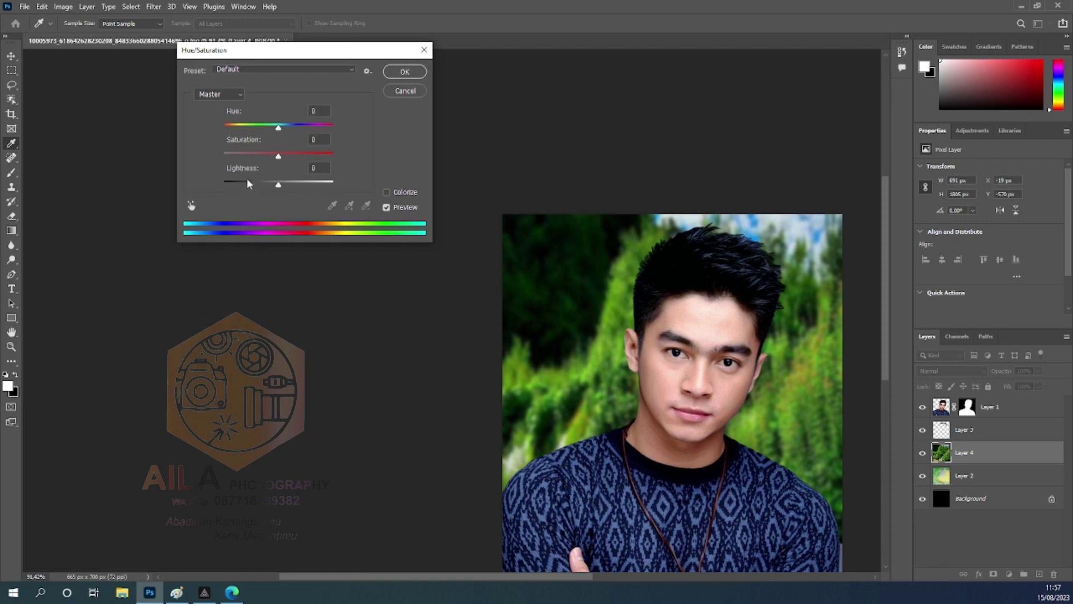
{"action": "left_click_drag", "start_coordinate": [261, 160], "coordinate": [270, 186]}
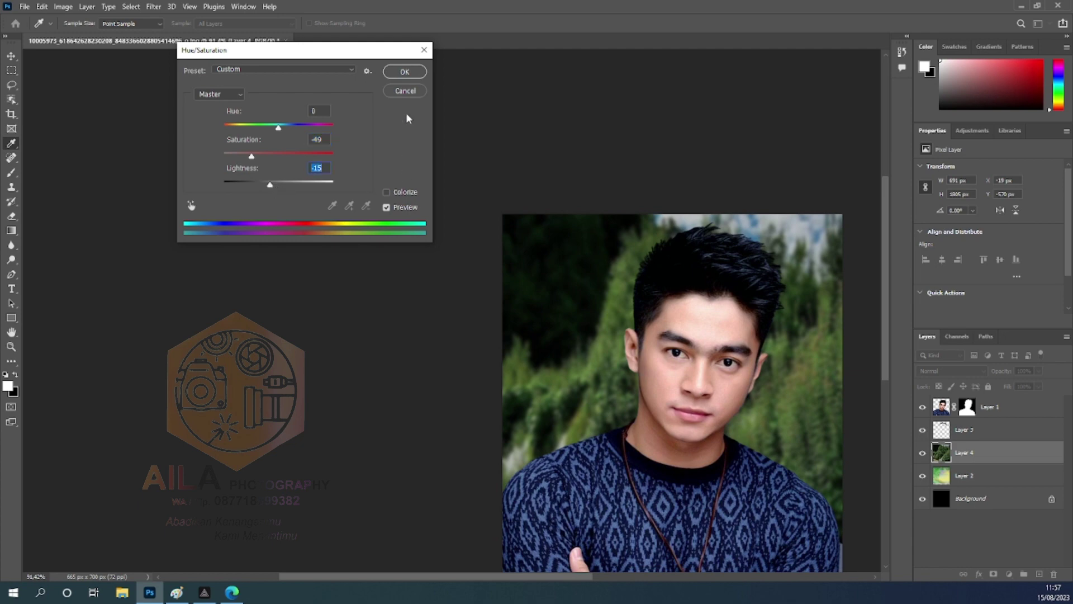
{"action": "left_click", "coordinate": [405, 71]}
{"action": "scroll", "coordinate": [763, 358], "scroll_direction": "down", "scroll_amount": 1}
{"action": "scroll", "coordinate": [762, 358], "scroll_direction": "down", "scroll_amount": 4}
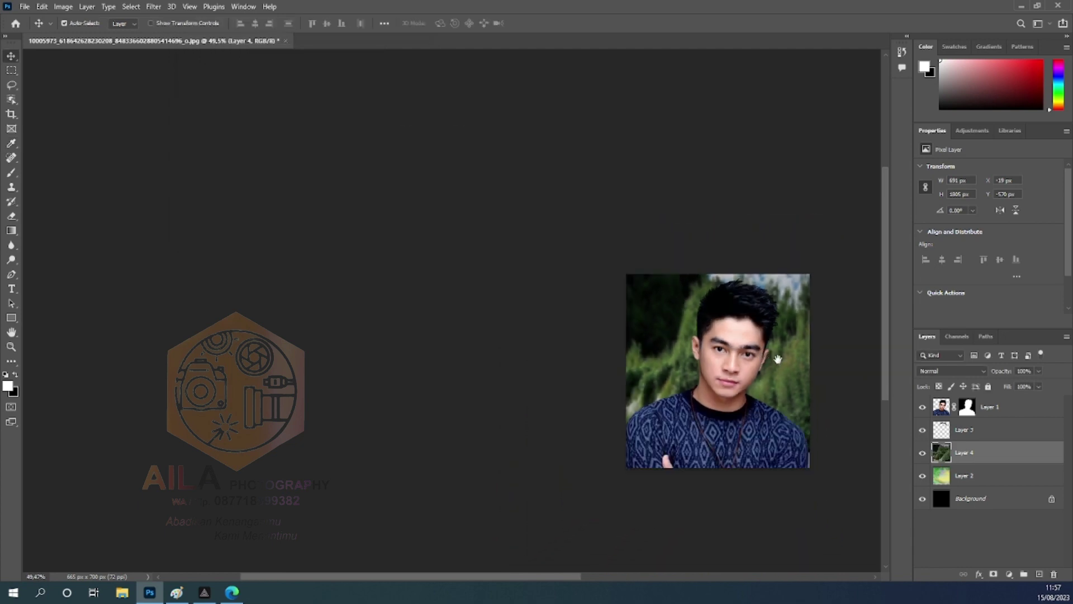
{"action": "scroll", "coordinate": [778, 358], "scroll_direction": "up", "scroll_amount": 1}
{"action": "scroll", "coordinate": [778, 358], "scroll_direction": "up", "scroll_amount": 3}
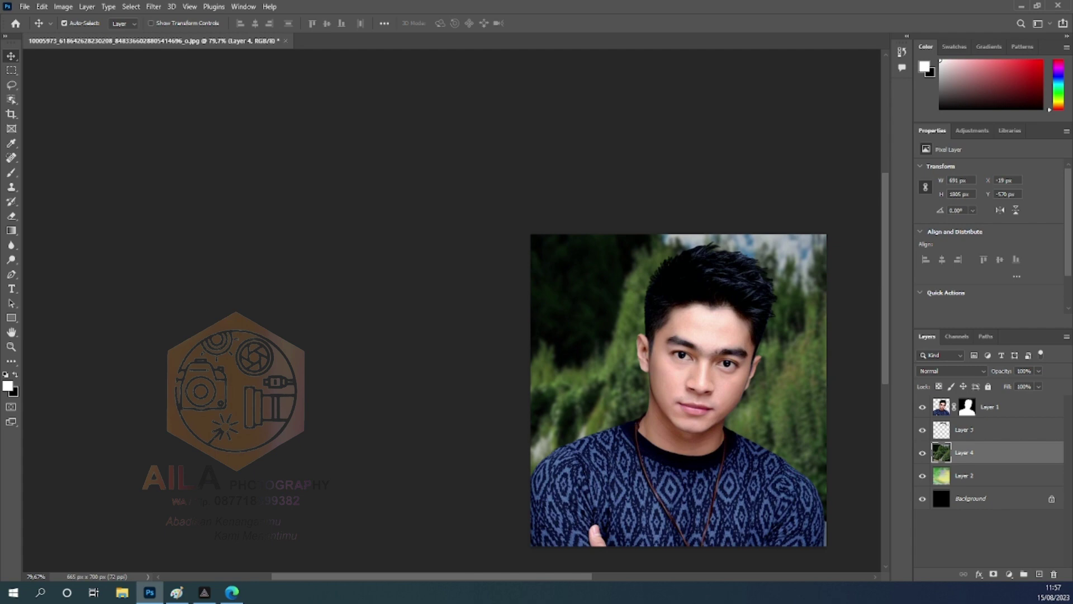
Hide Layer 4 and the Background layer, then zoom in on the man's hair
{"action": "left_click", "coordinate": [922, 452]}
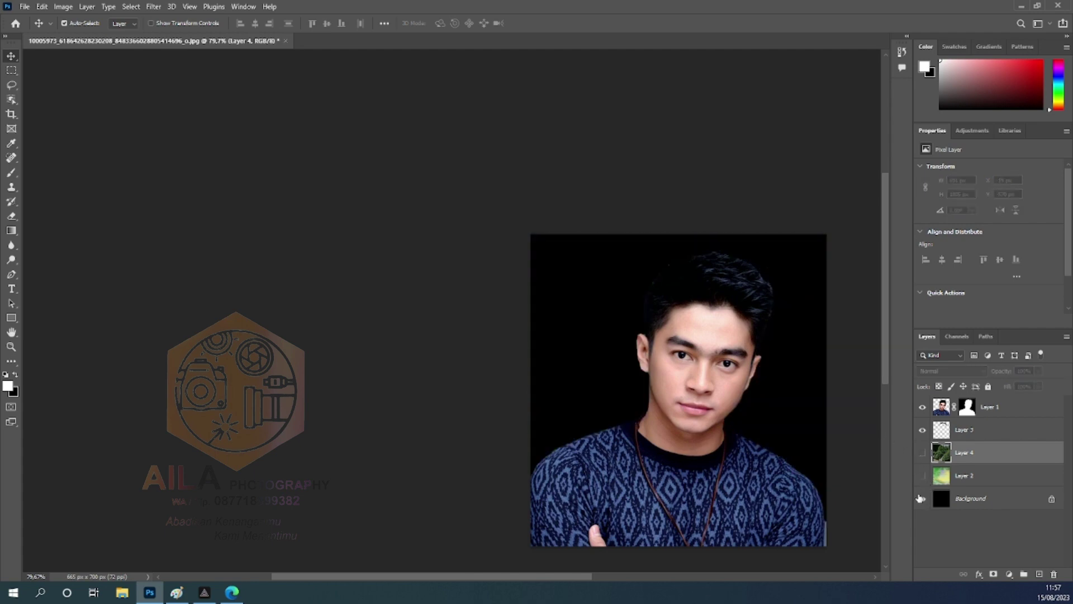
{"action": "left_click", "coordinate": [922, 499]}
{"action": "scroll", "coordinate": [768, 261], "scroll_direction": "up", "scroll_amount": 2}
{"action": "scroll", "coordinate": [769, 261], "scroll_direction": "up", "scroll_amount": 3}
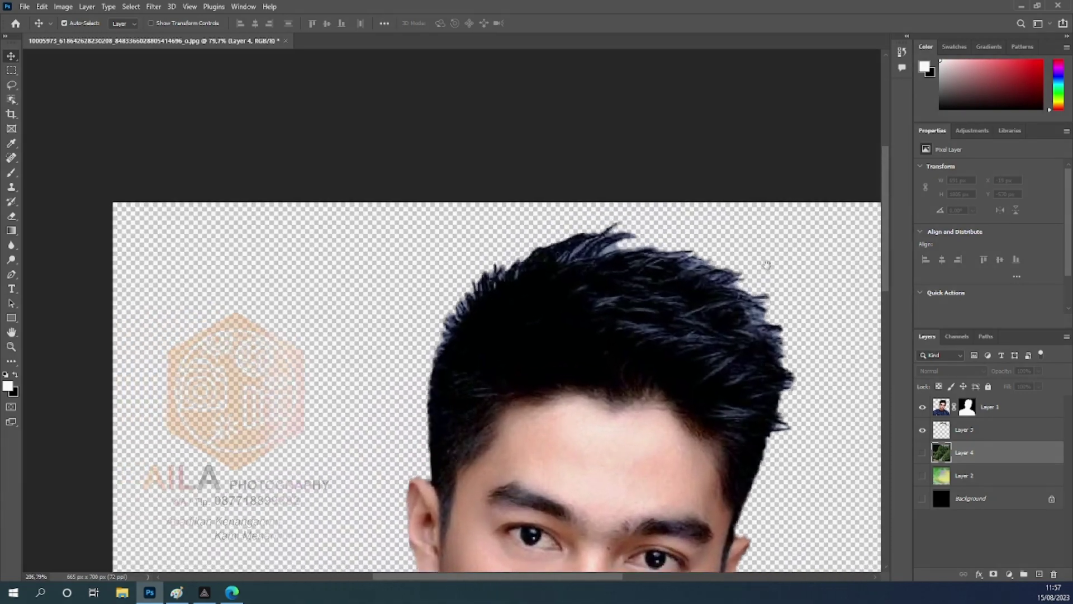
{"action": "scroll", "coordinate": [763, 268], "scroll_direction": "up", "scroll_amount": 2}
{"action": "left_click_drag", "start_coordinate": [769, 330], "coordinate": [733, 254]}
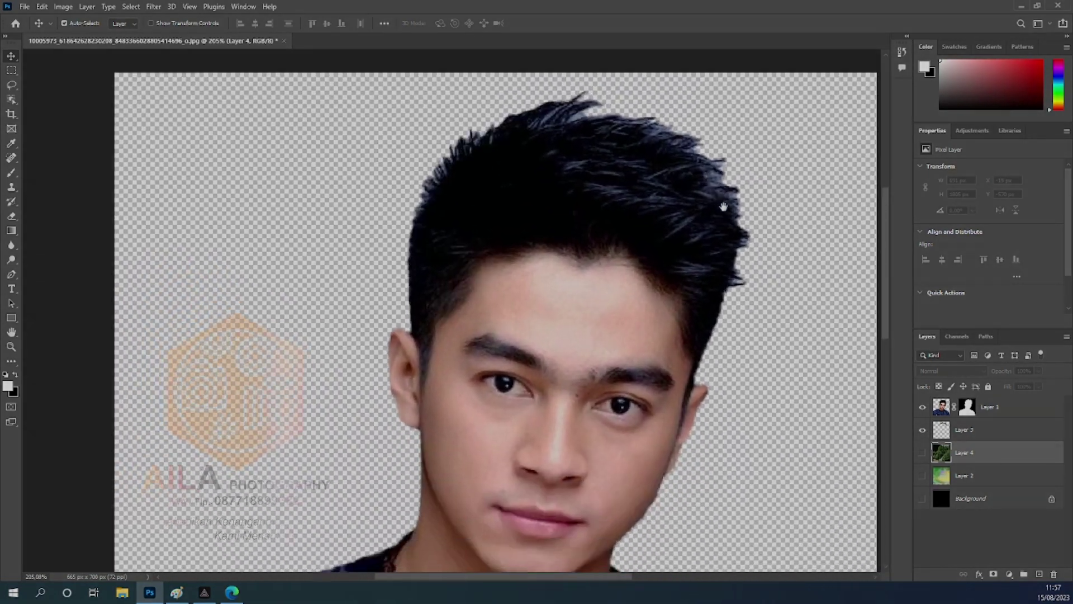
{"action": "scroll", "coordinate": [733, 254], "scroll_direction": "up", "scroll_amount": 1}
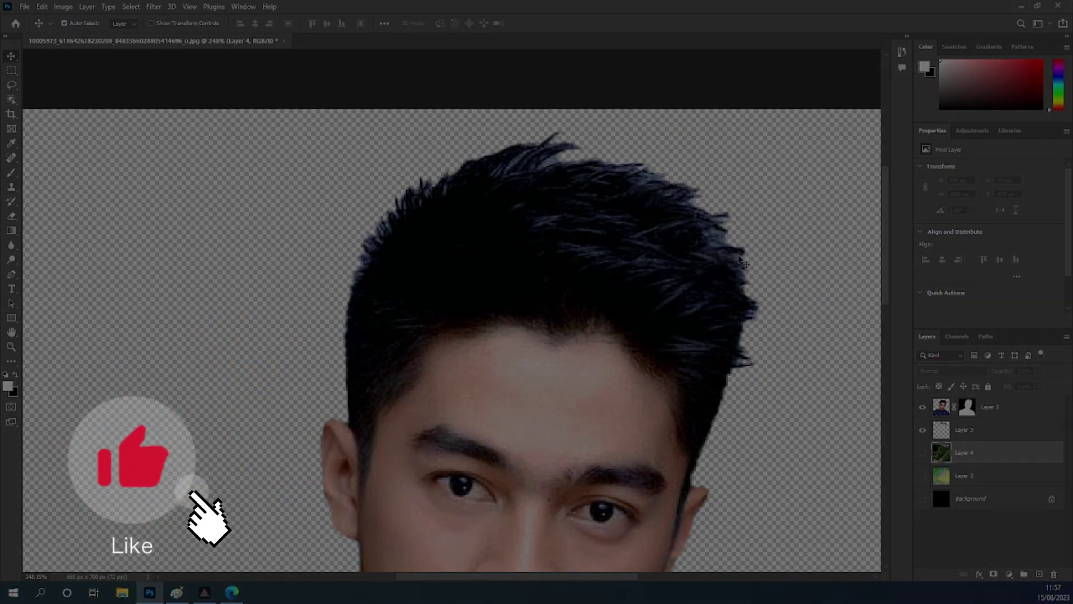
{"action": "scroll", "coordinate": [736, 257], "scroll_direction": "down", "scroll_amount": 1}
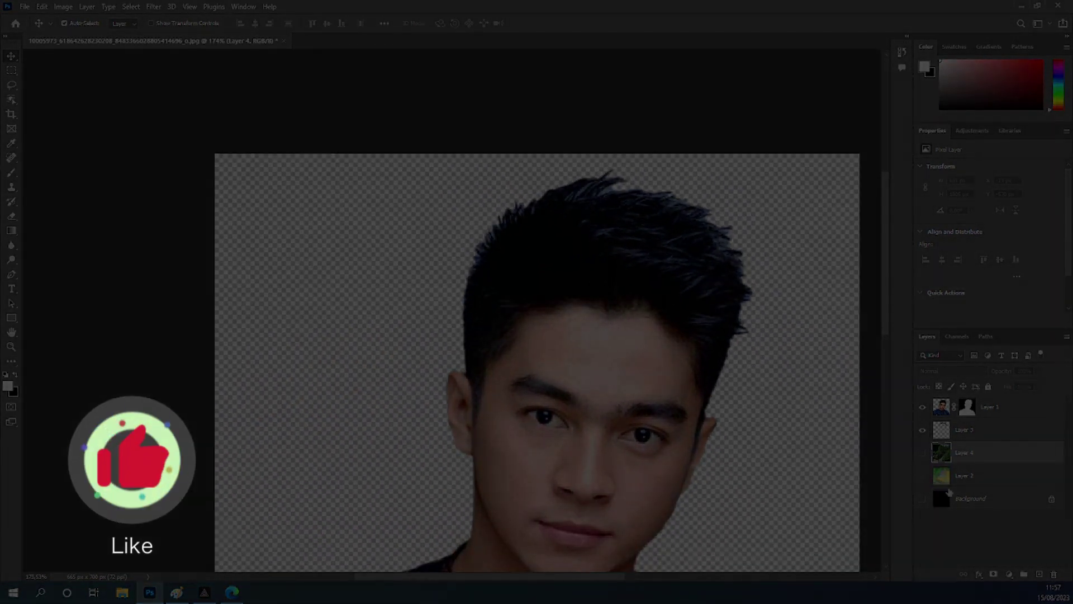